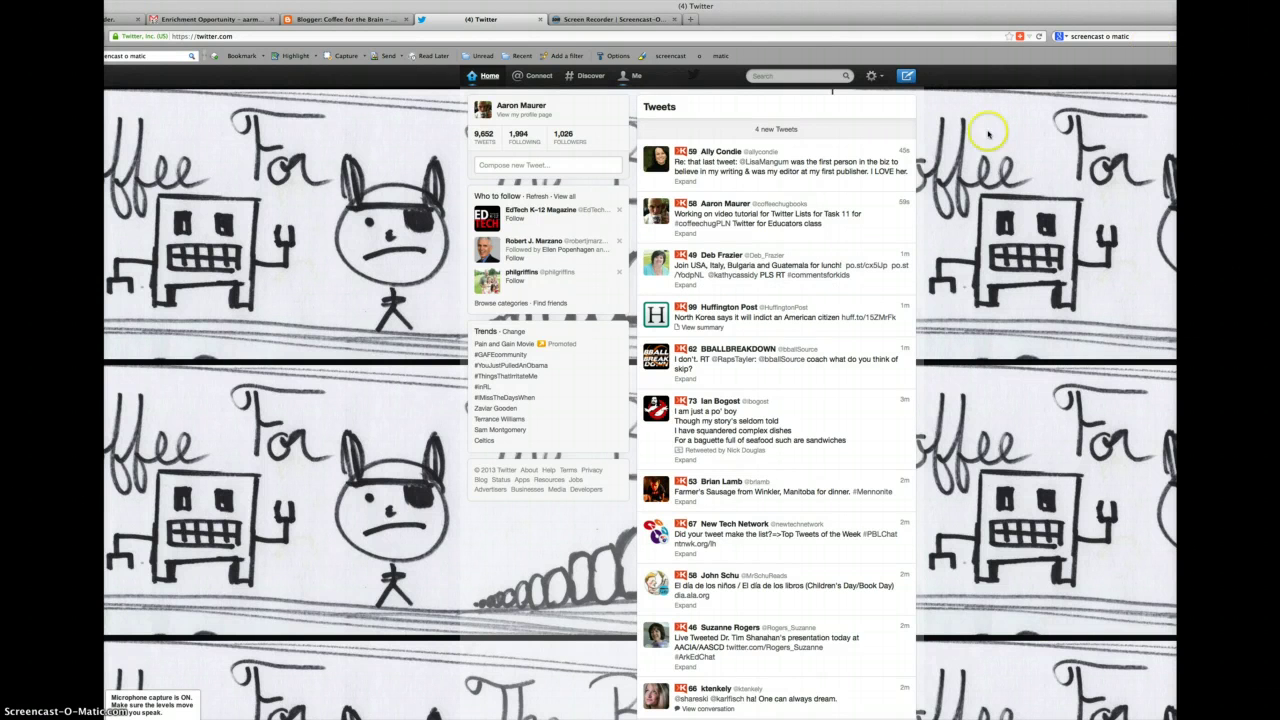
Load the four, then two, waiting new tweets into the home timeline.
click(815, 130)
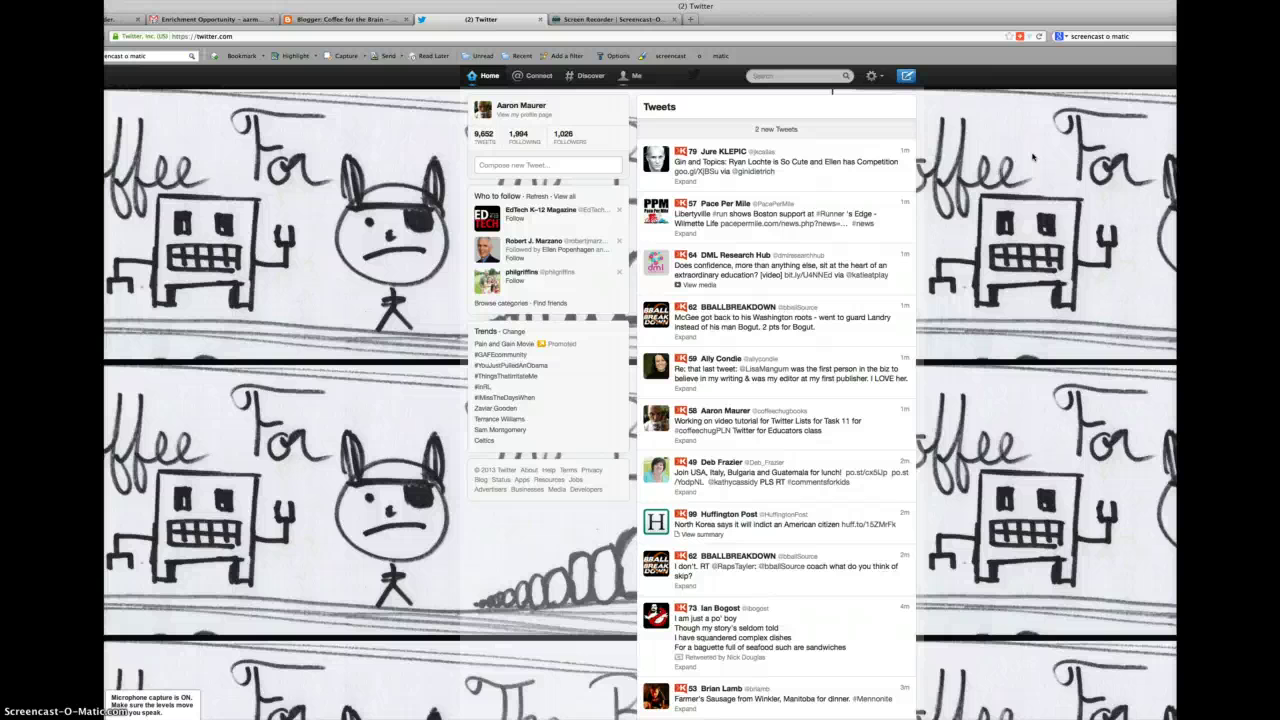
click(790, 128)
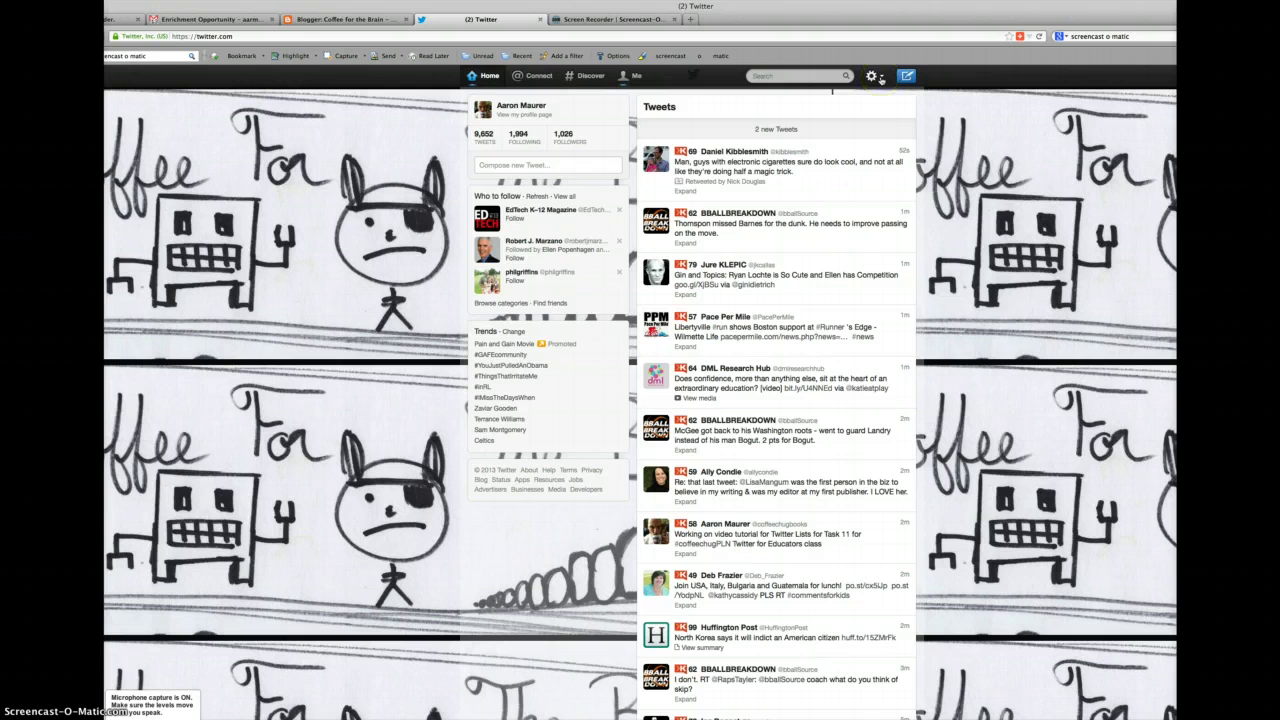
Browse your Lists page (CoffeechugPLN, EduBloggers and others) and start a new list.
click(880, 78)
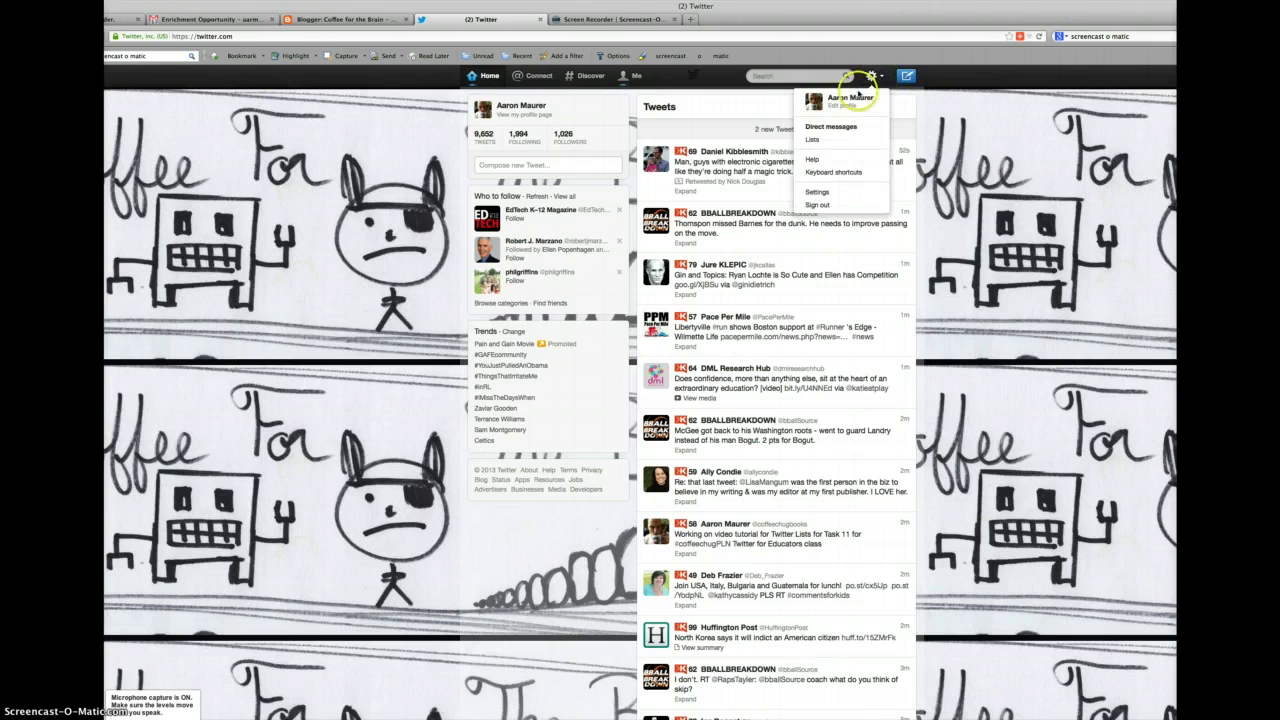
click(829, 142)
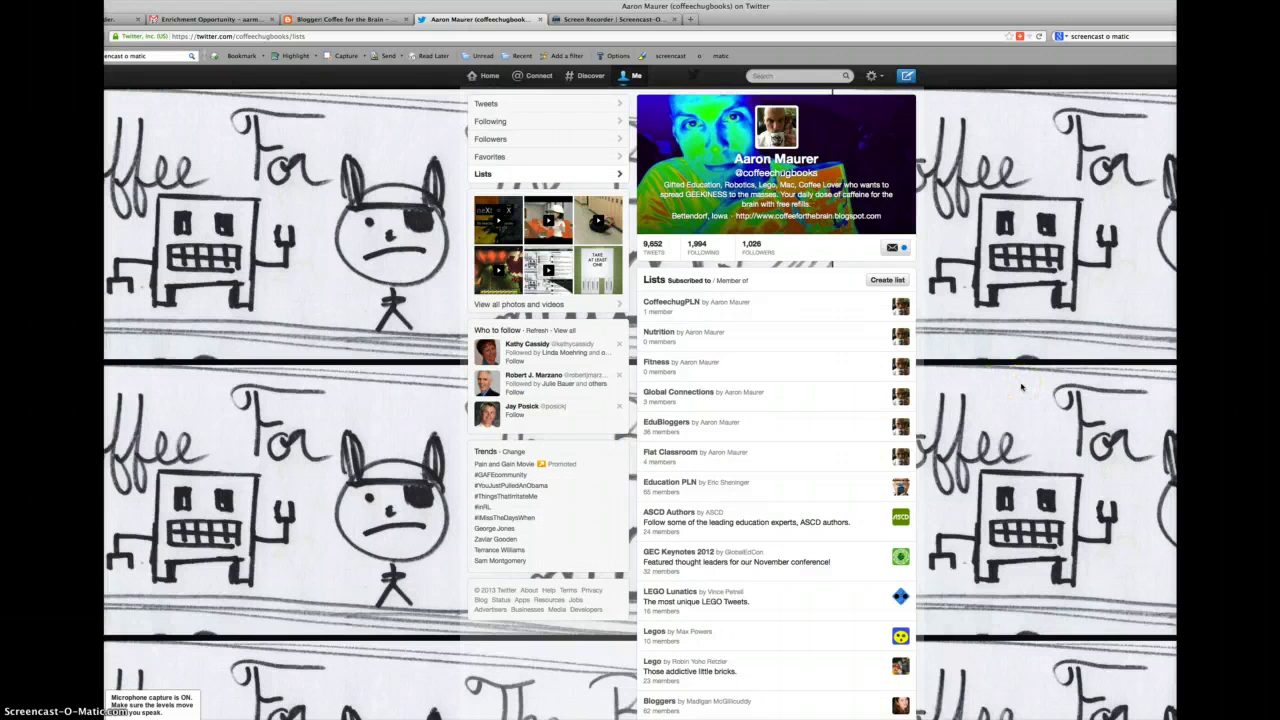
scroll(1021, 386, down, 3)
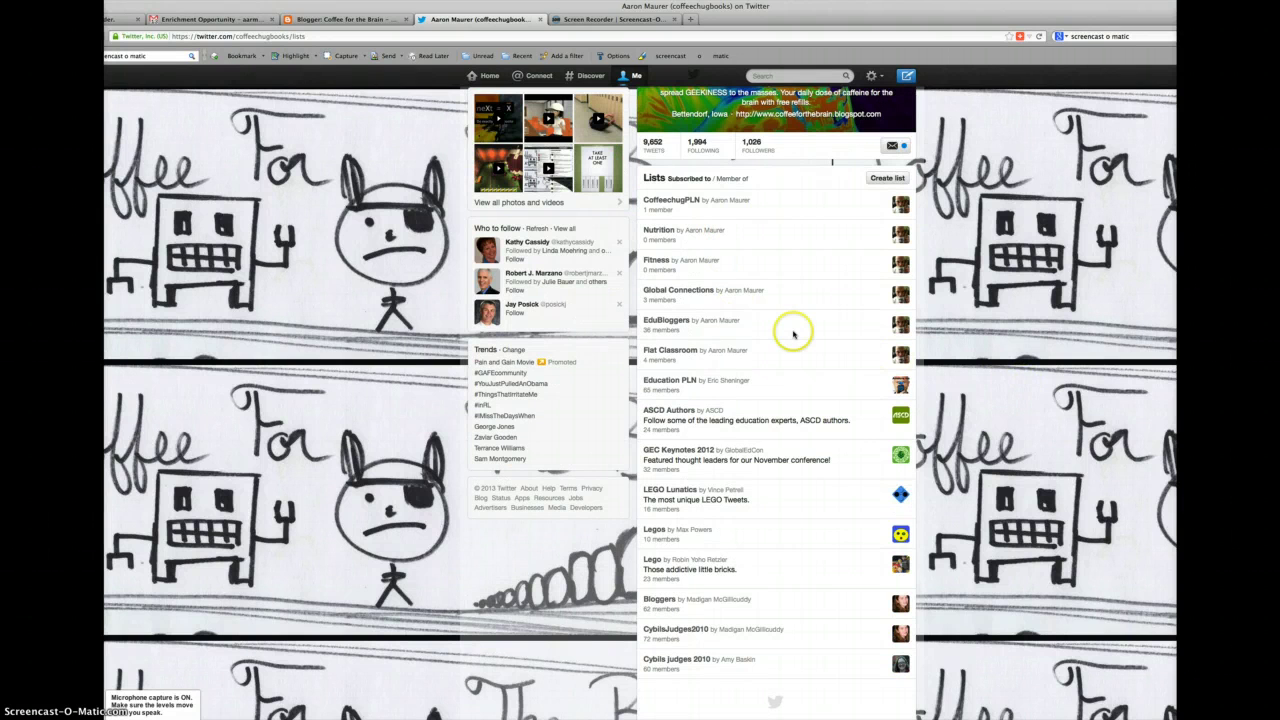
scroll(793, 334, up, 3)
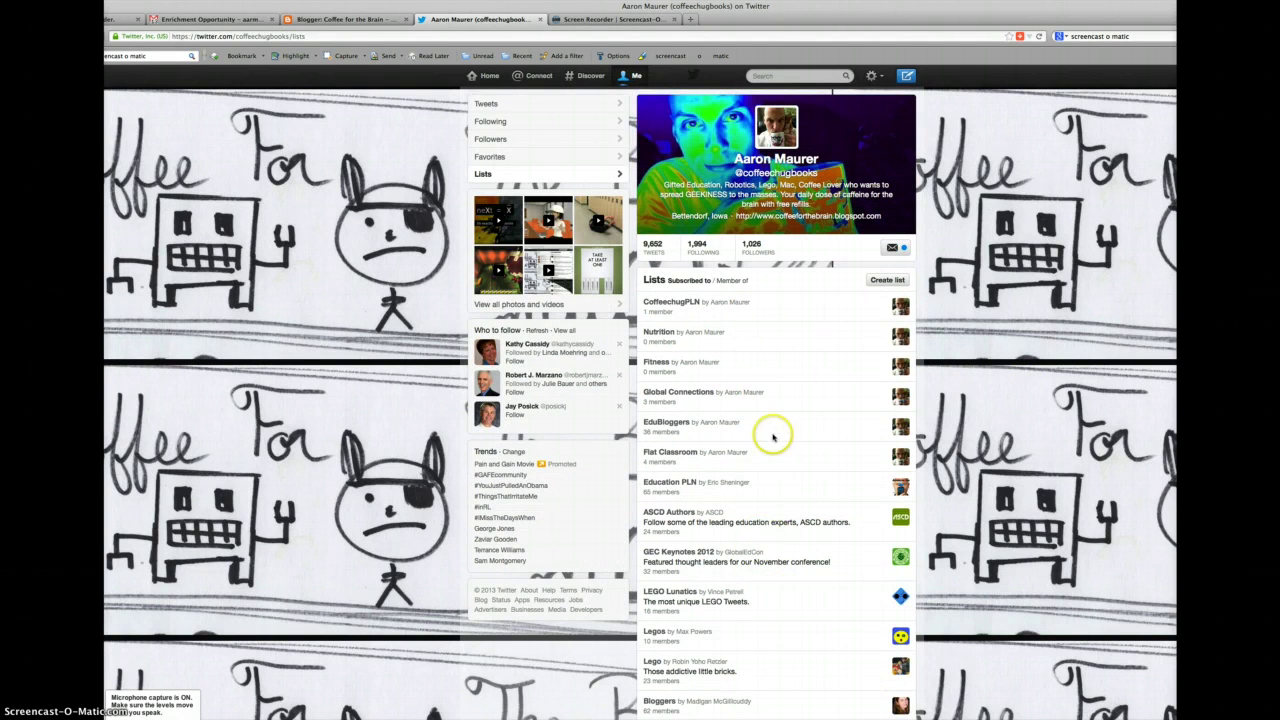
click(888, 282)
click(888, 282)
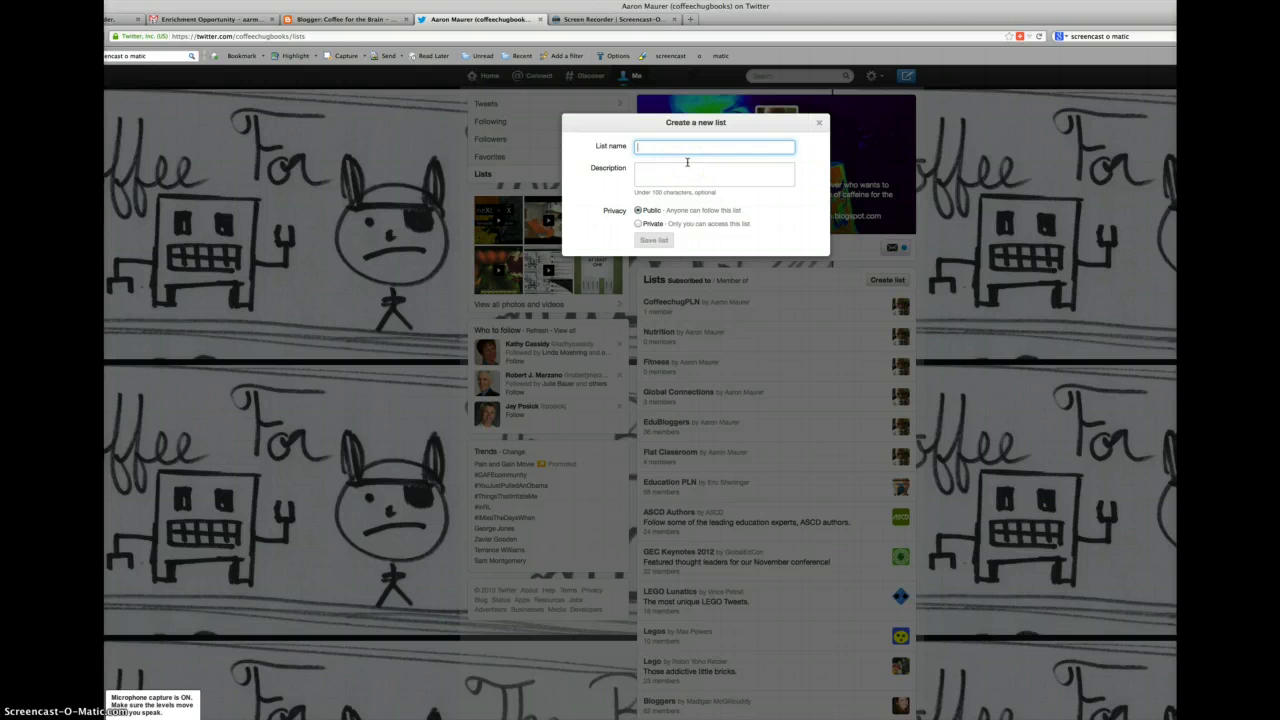
text(Coffe)
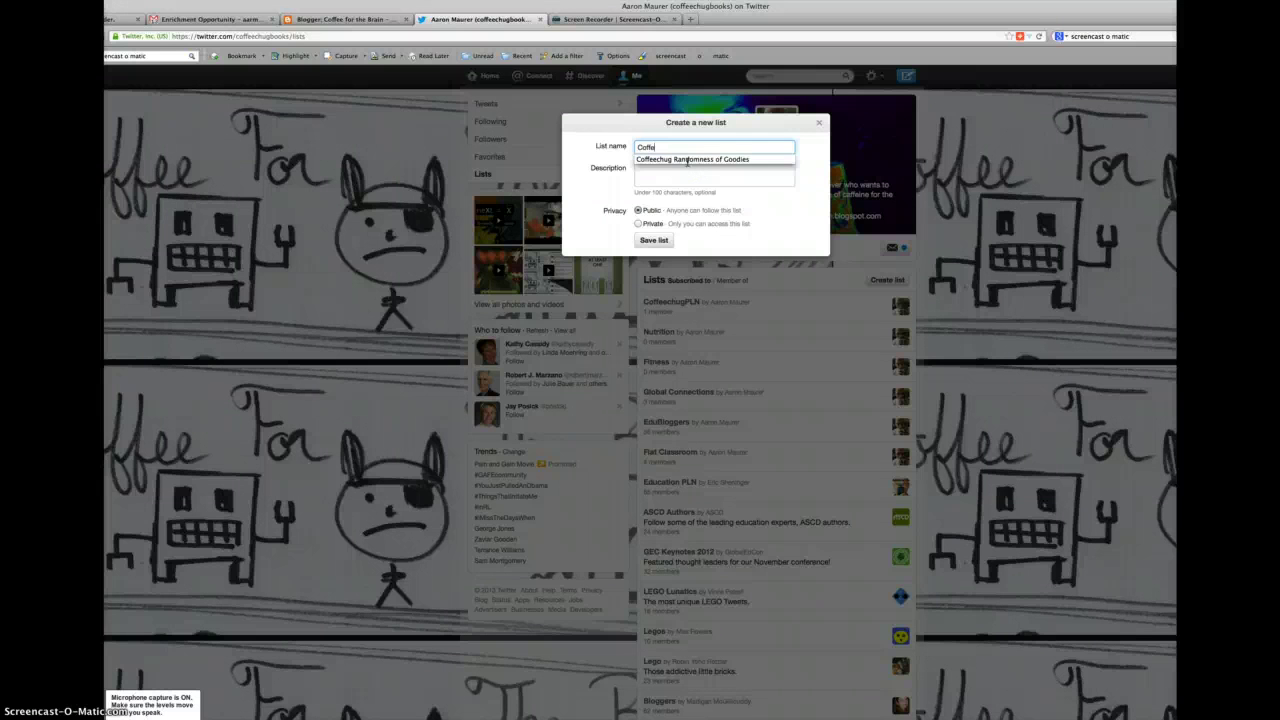
text(echugPLN)
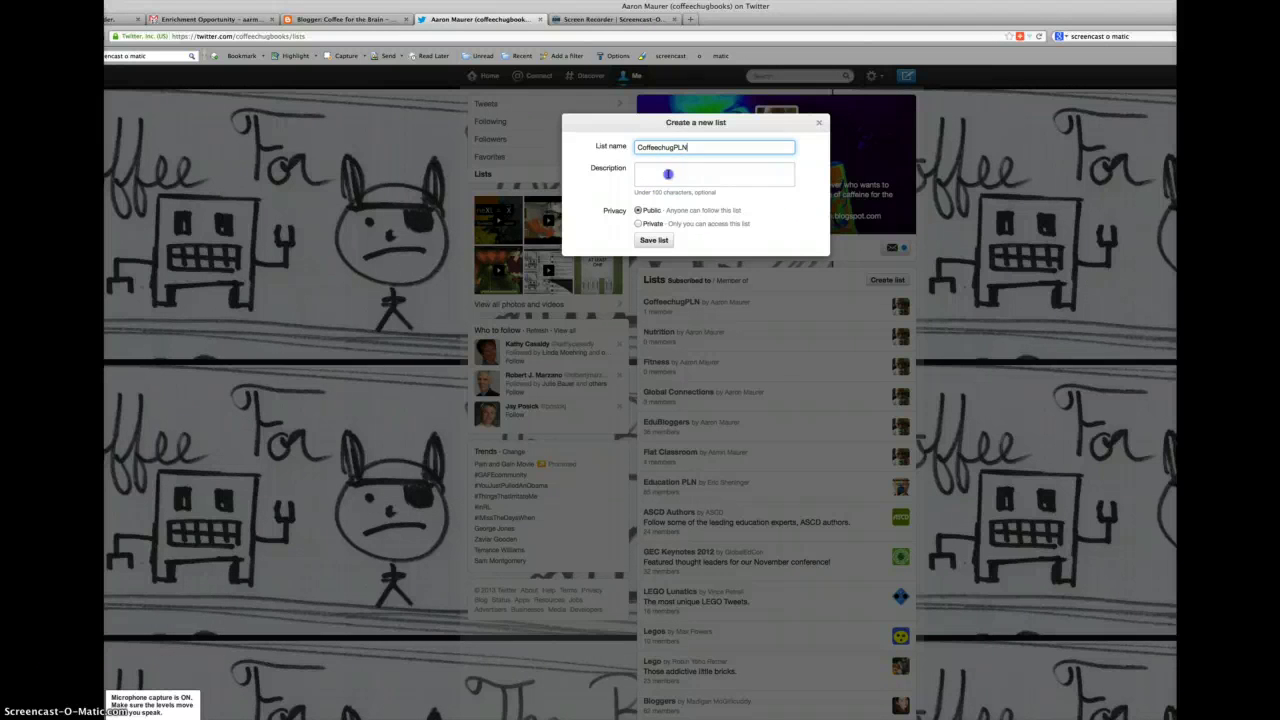
click(670, 174)
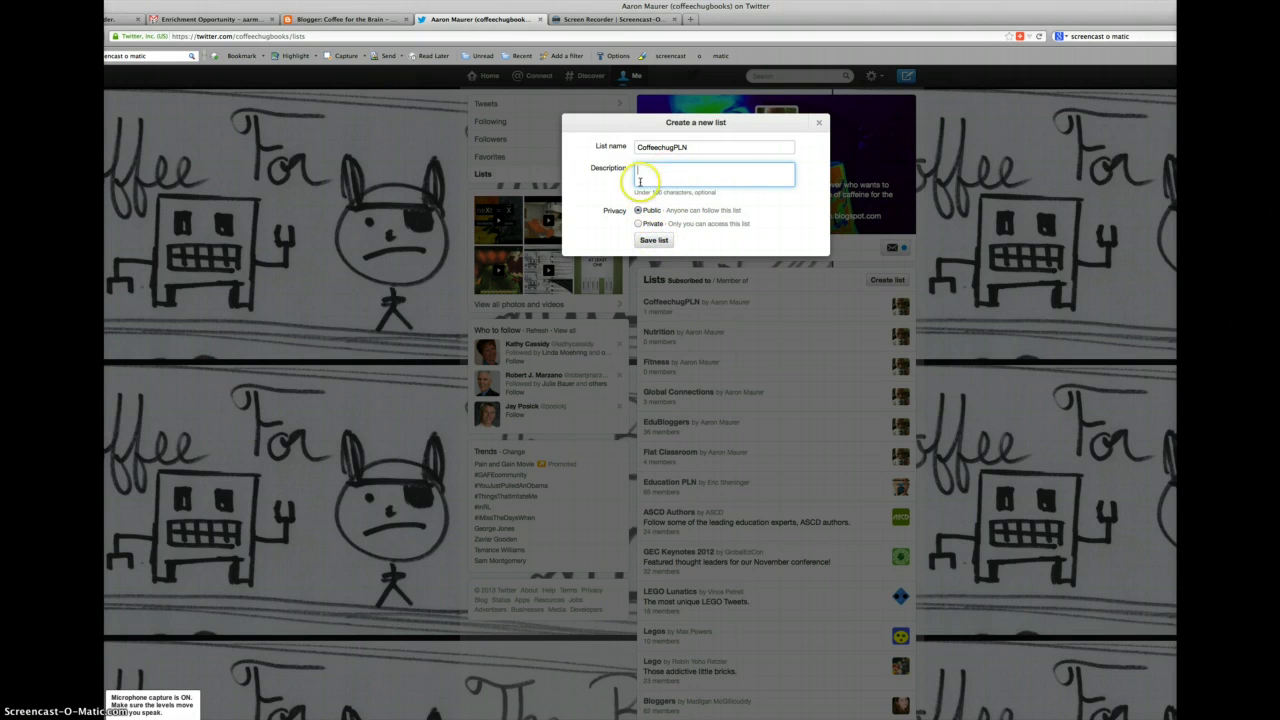
click(656, 243)
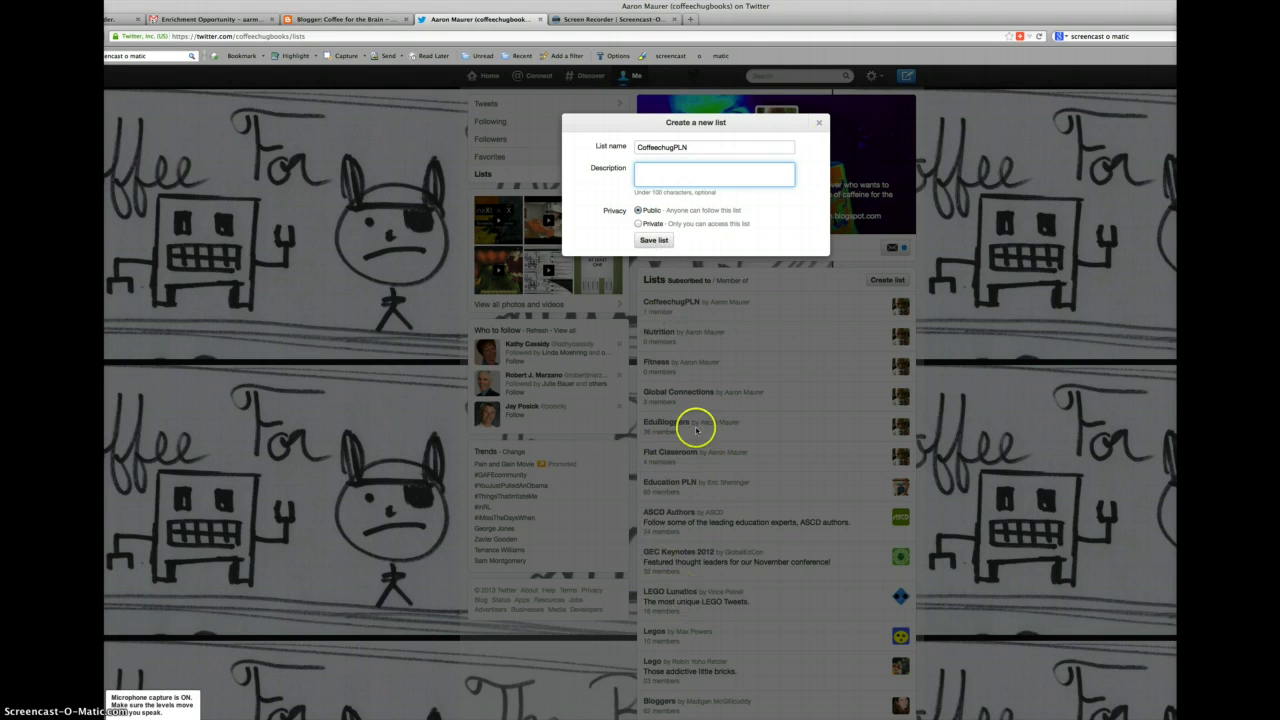
click(820, 125)
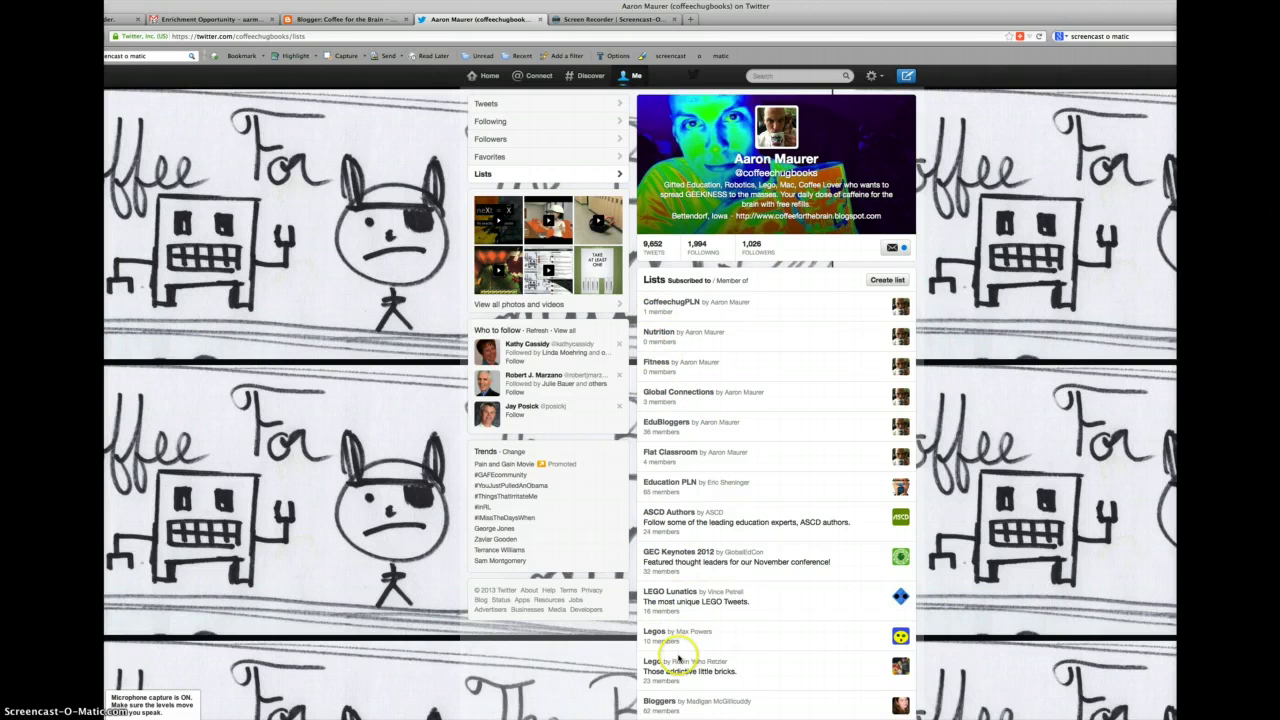
Open the EduBloggers list and view its 4 subscribers.
click(674, 428)
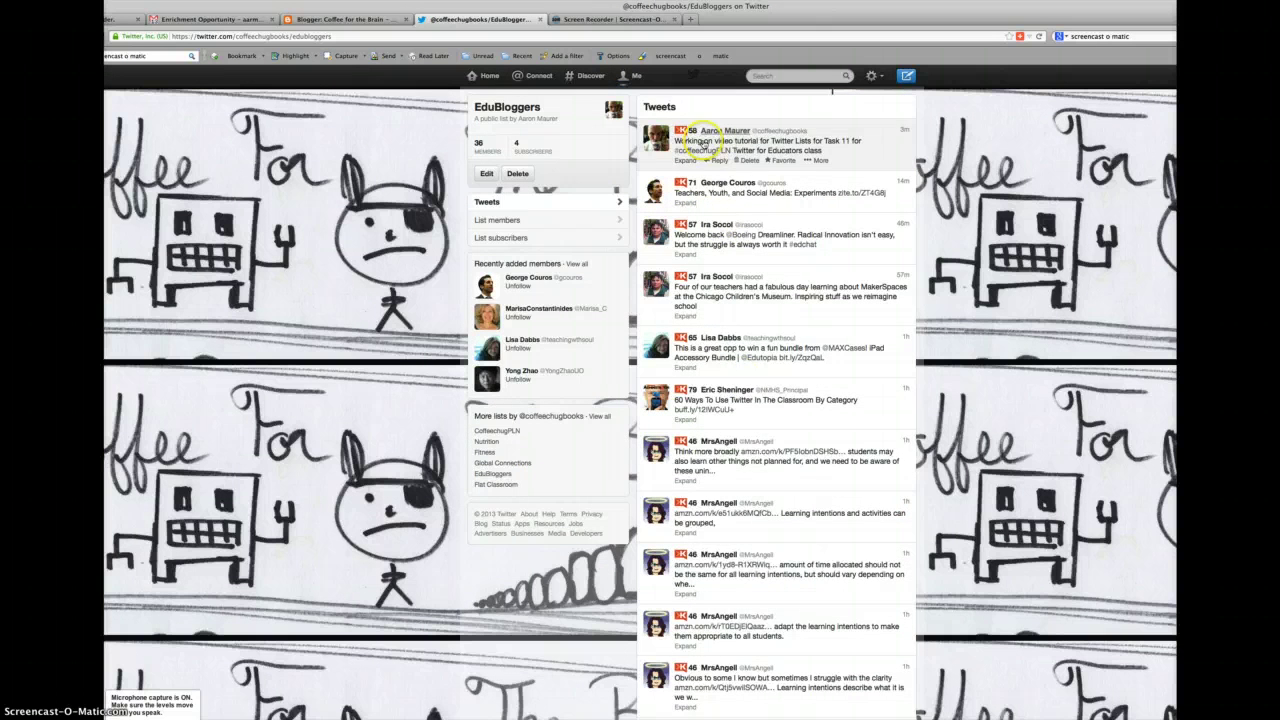
scroll(786, 471, down, 5)
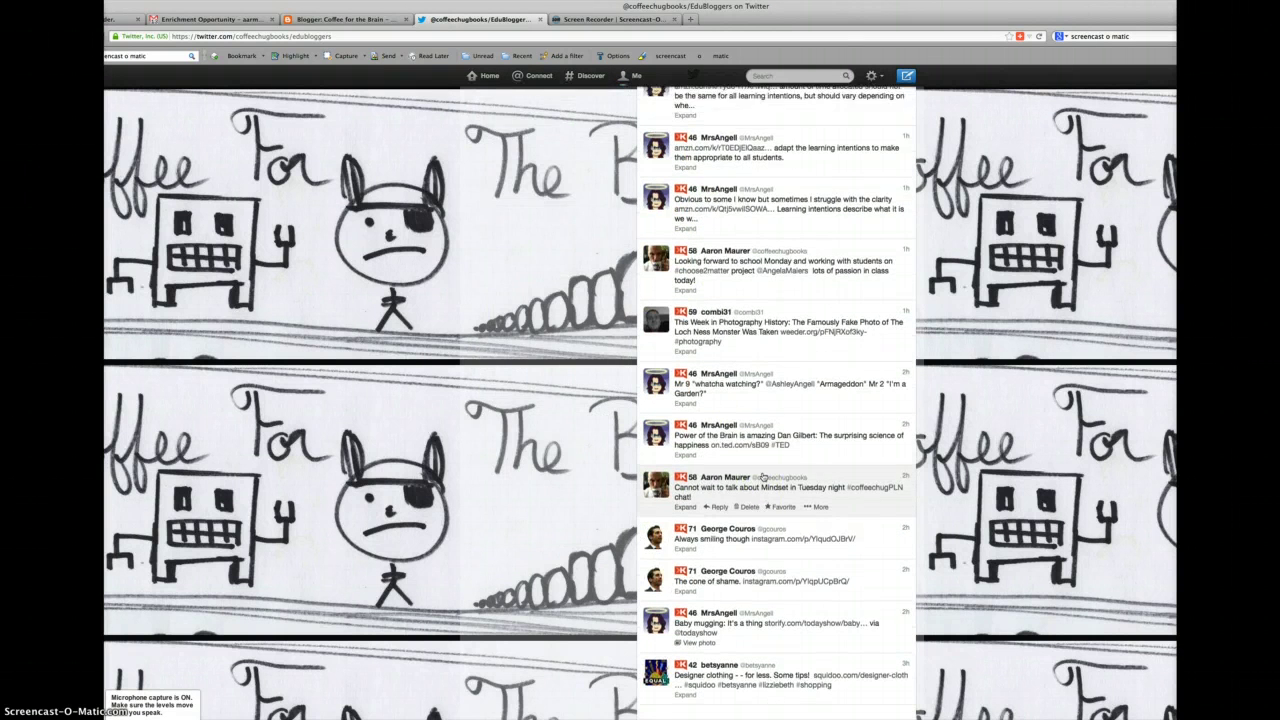
scroll(763, 477, up, 5)
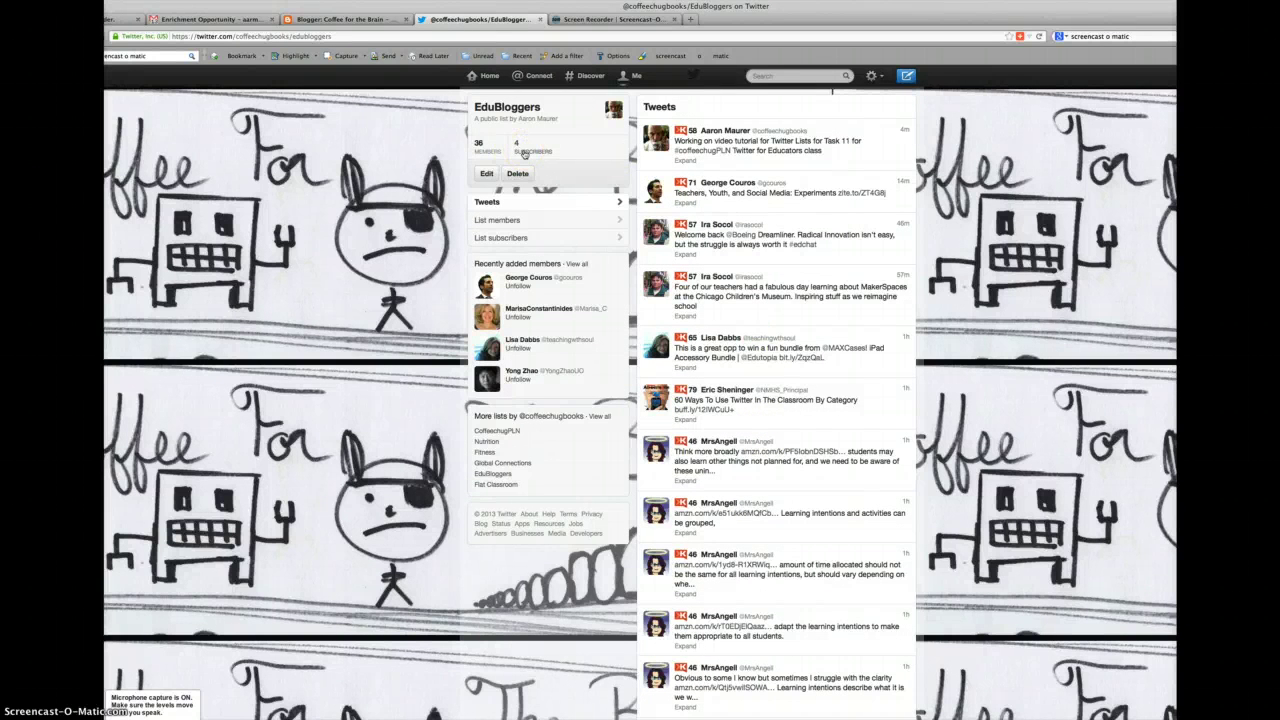
click(523, 152)
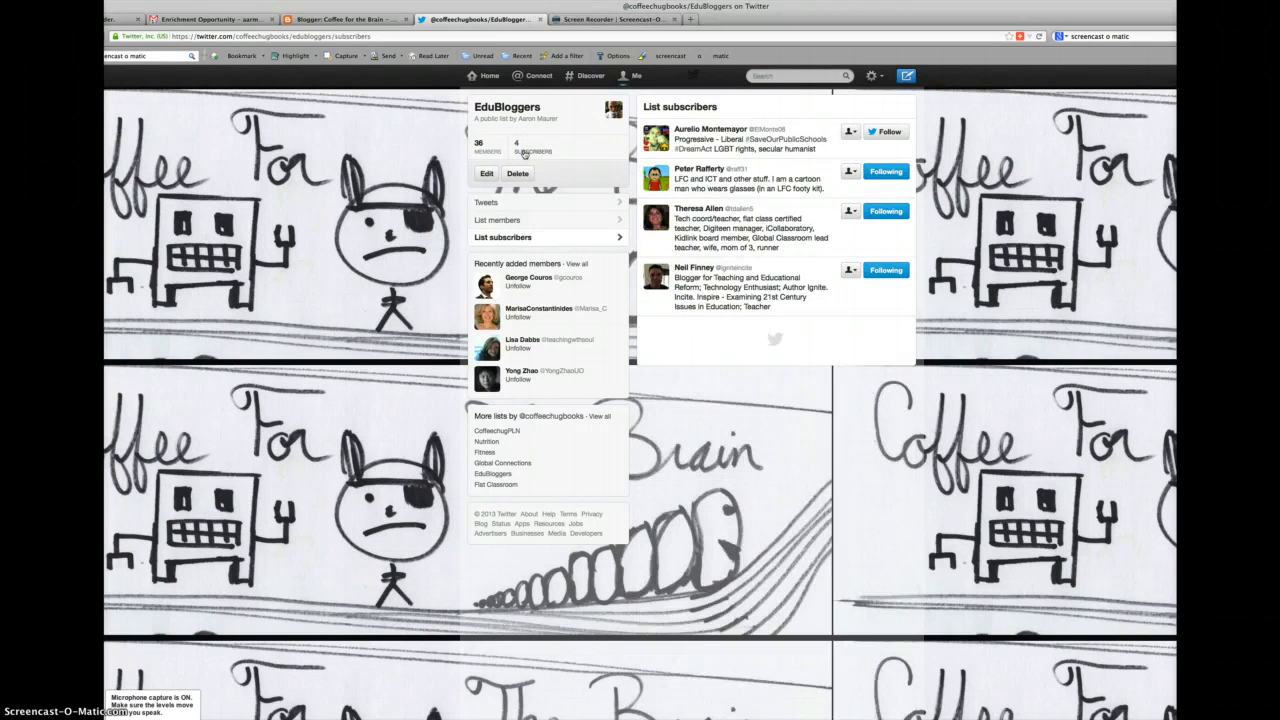
Show the EduBloggers list's 36 members and scroll through them.
click(490, 150)
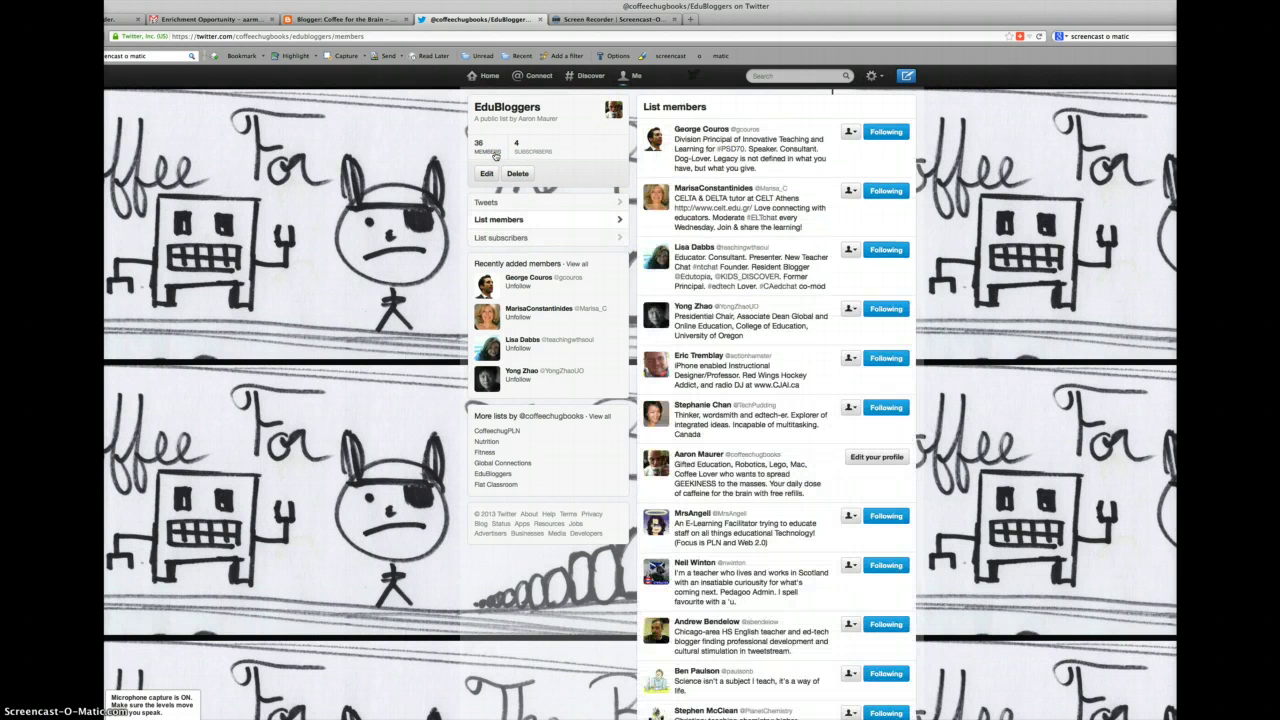
scroll(757, 432, down, 5)
scroll(757, 432, down, 5)
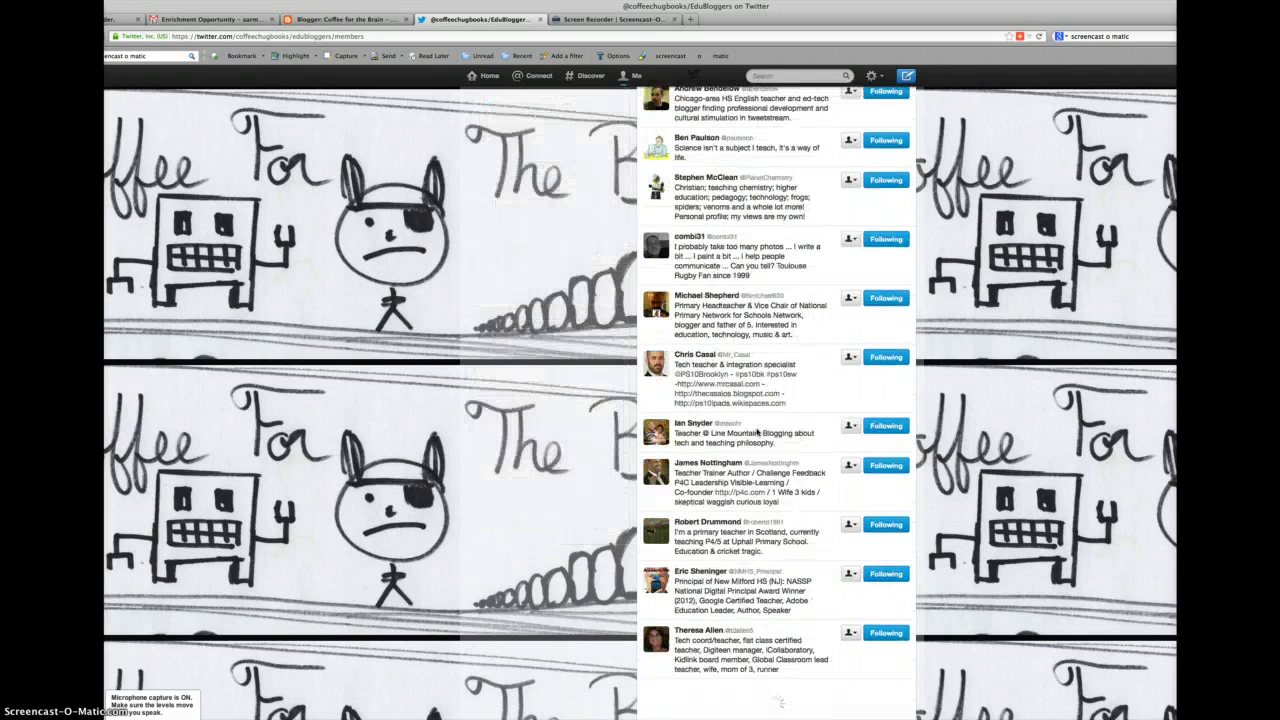
scroll(757, 432, down, 5)
scroll(757, 432, down, 5)
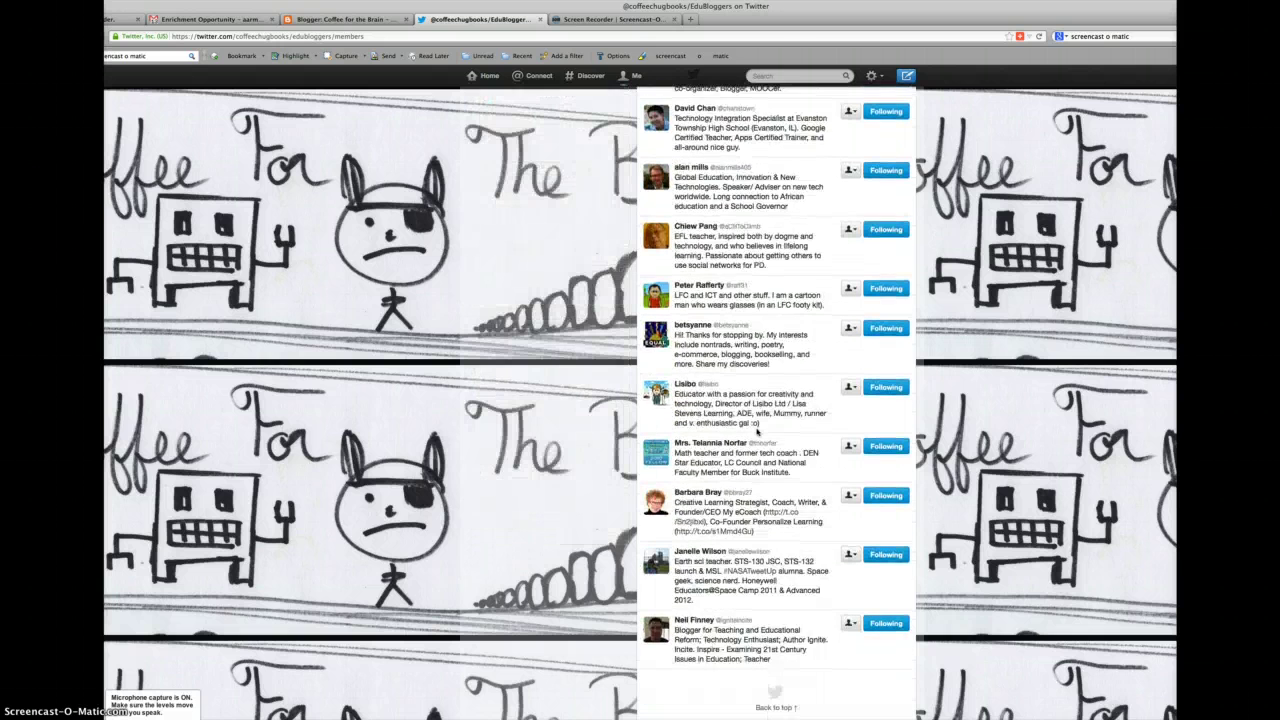
scroll(757, 432, up, 10)
scroll(757, 432, up, 10)
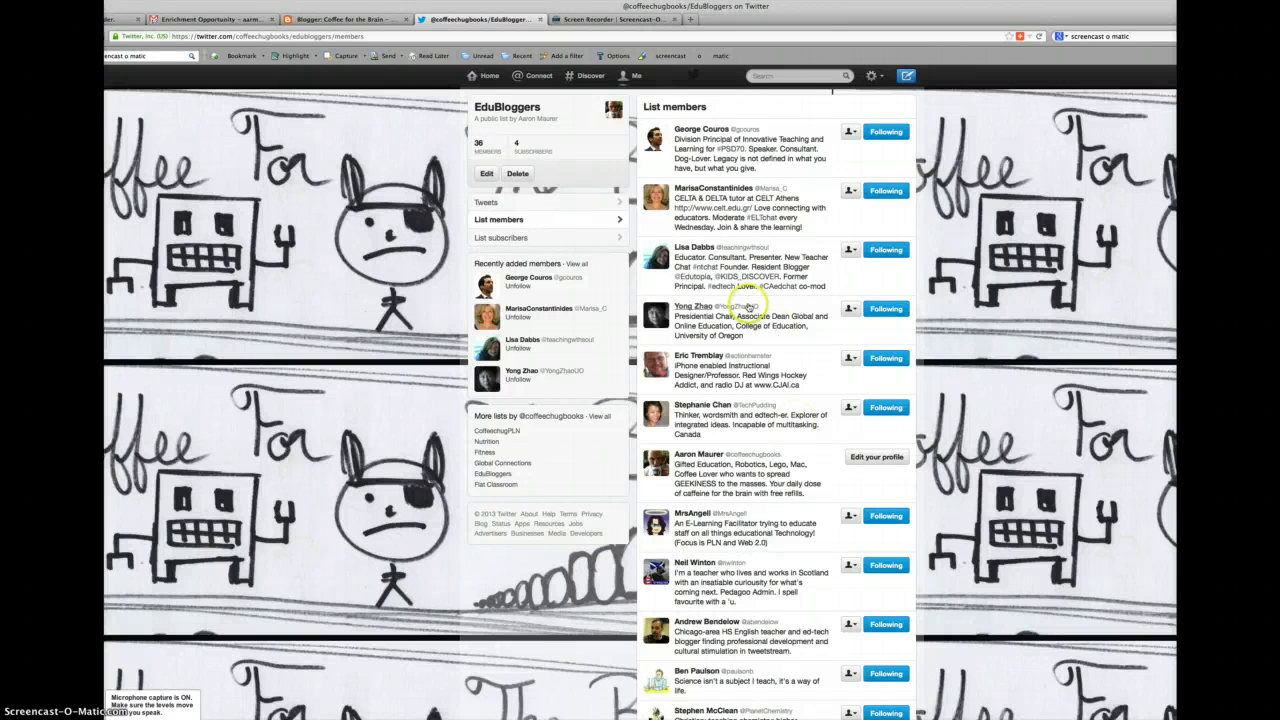
Review the lists this account is a member of, like Gifted, Literacy and Tech.
click(871, 76)
click(820, 143)
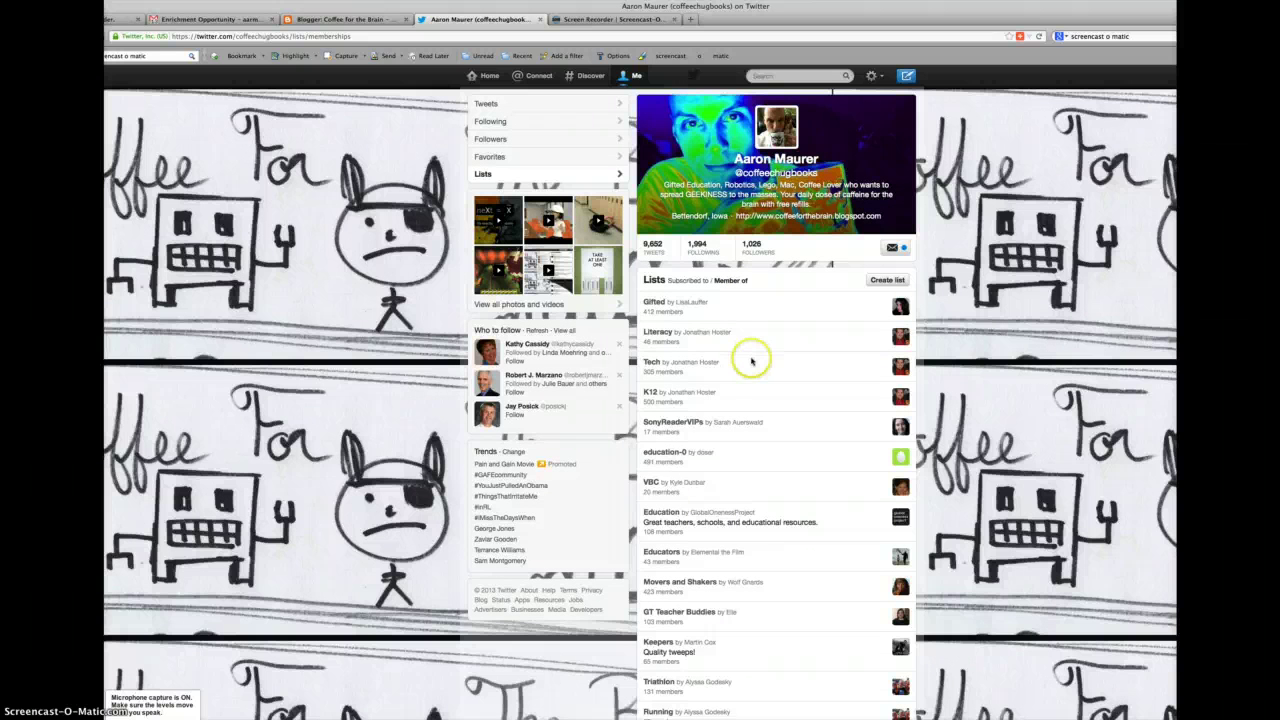
scroll(755, 355, down, 10)
scroll(752, 361, down, 2)
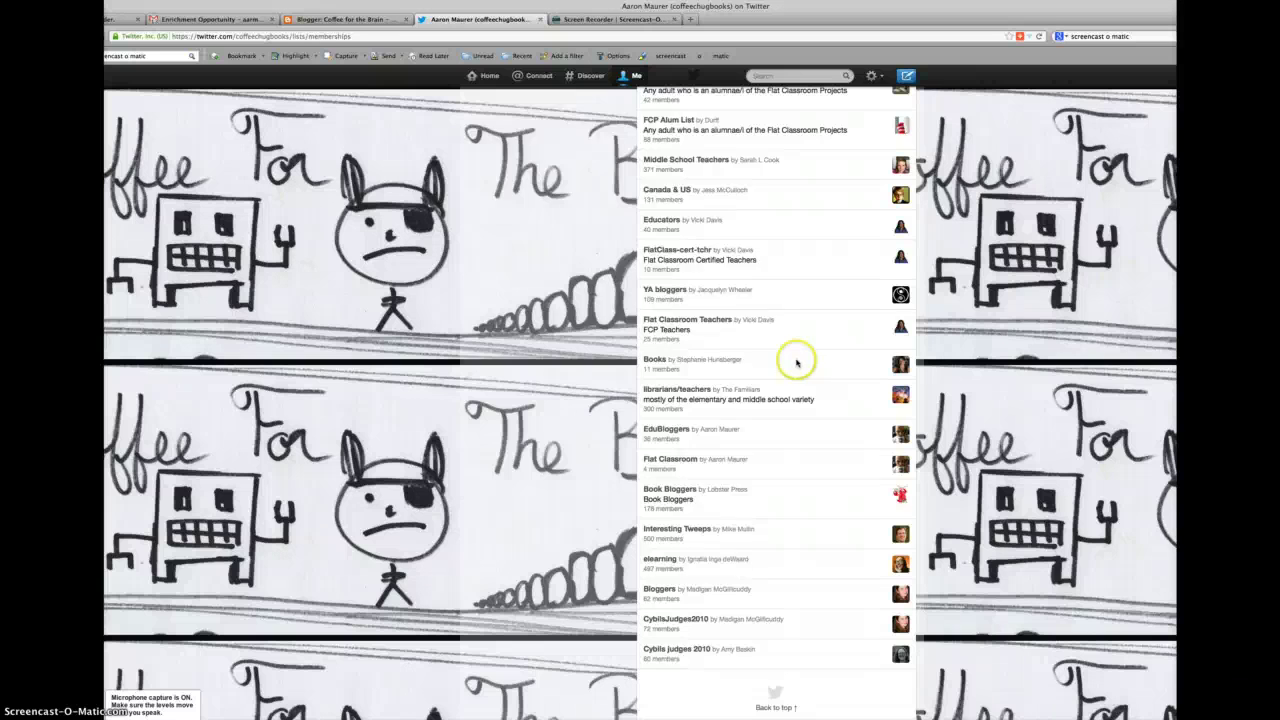
scroll(795, 360, up, 4)
scroll(796, 361, up, 3)
scroll(797, 362, up, 1)
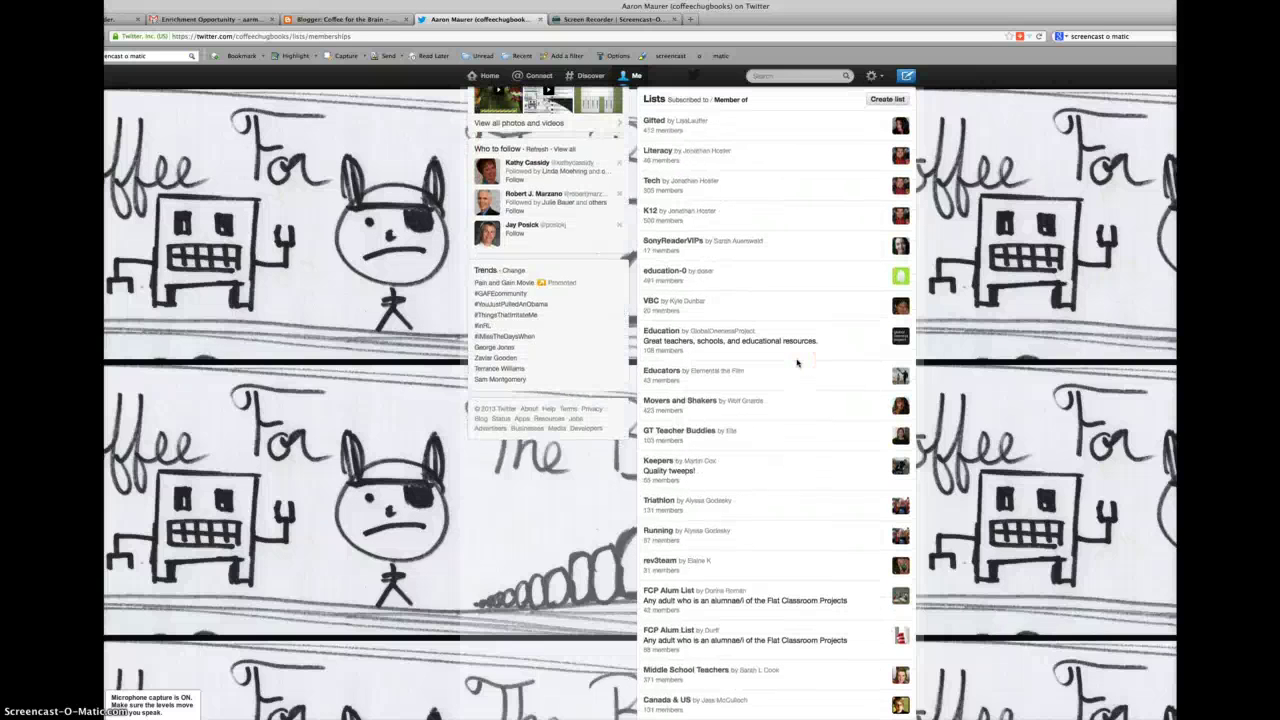
scroll(797, 362, up, 2)
scroll(797, 362, up, 1)
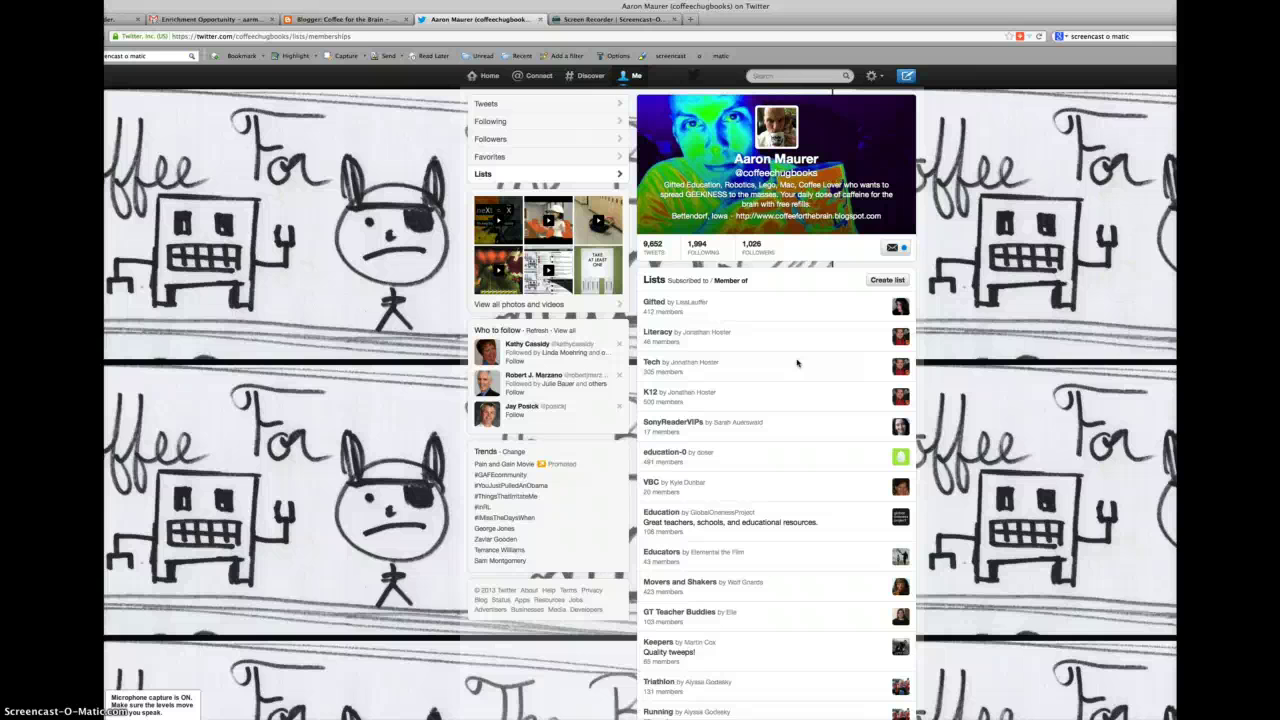
click(789, 359)
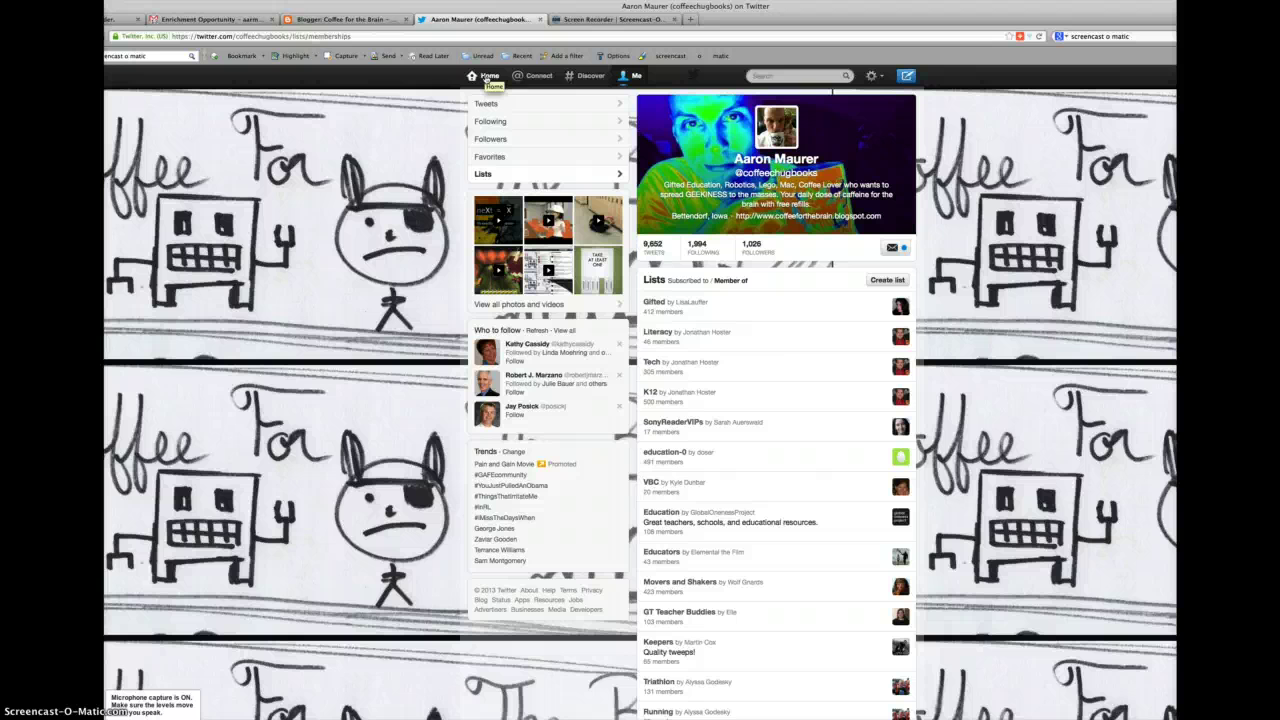
Open a teacher's full profile from a tweet on the home timeline.
click(488, 78)
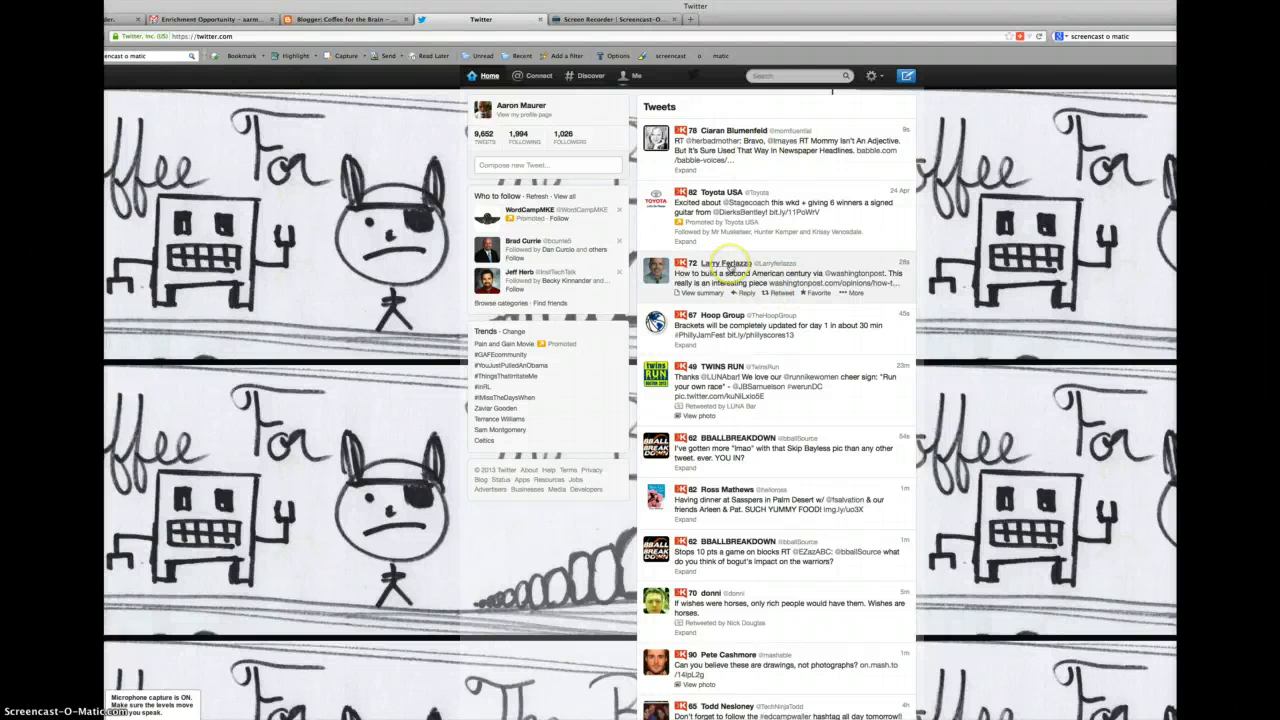
click(728, 263)
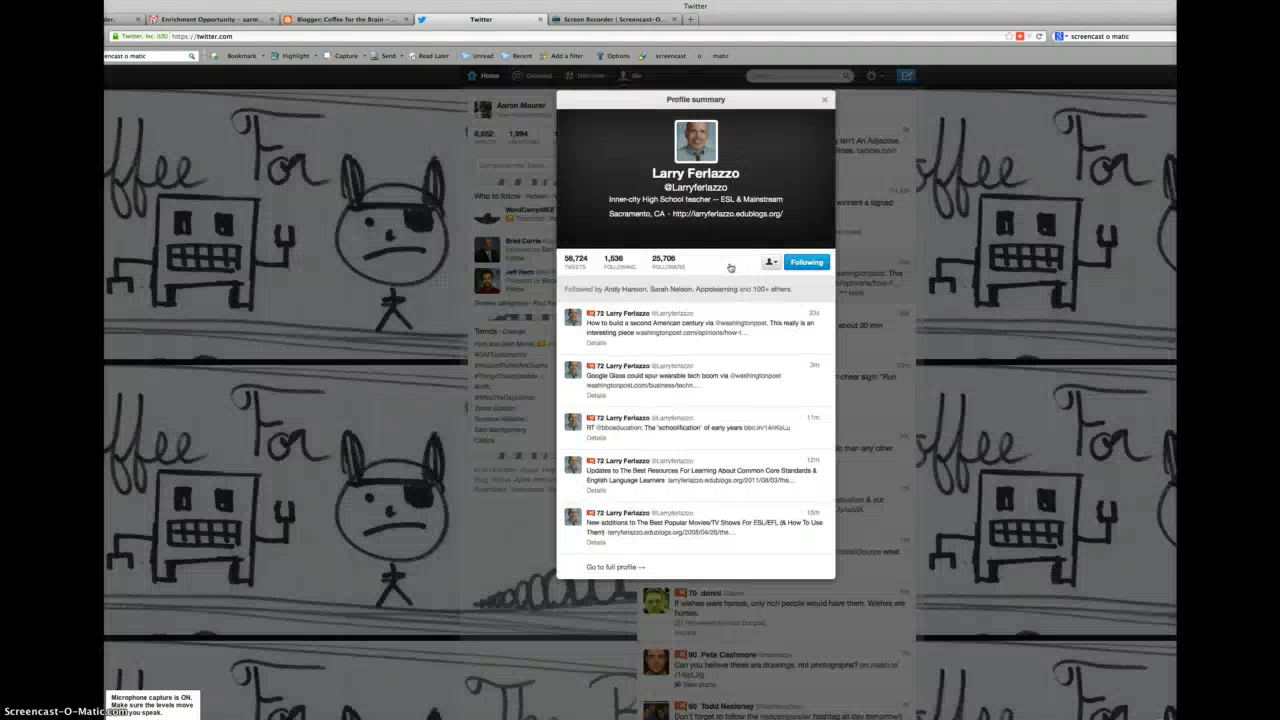
click(719, 159)
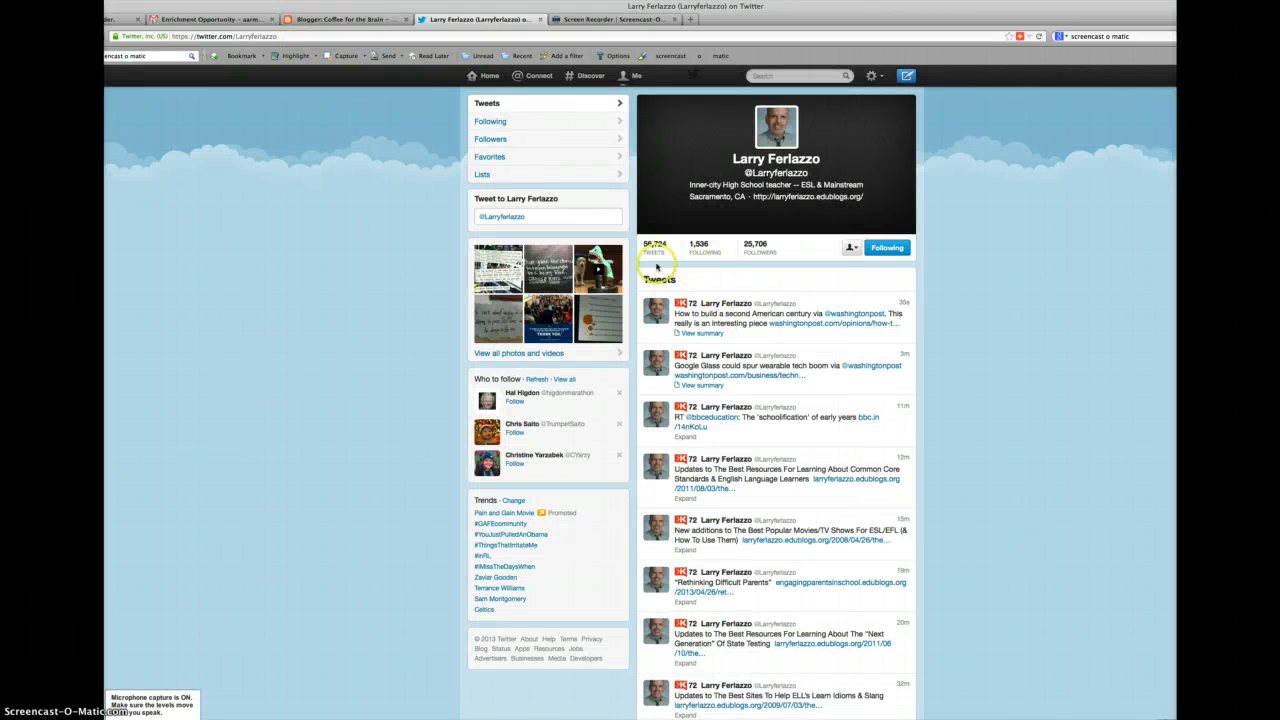
Add the teacher to the EduBloggers list and view their Lists page.
click(851, 248)
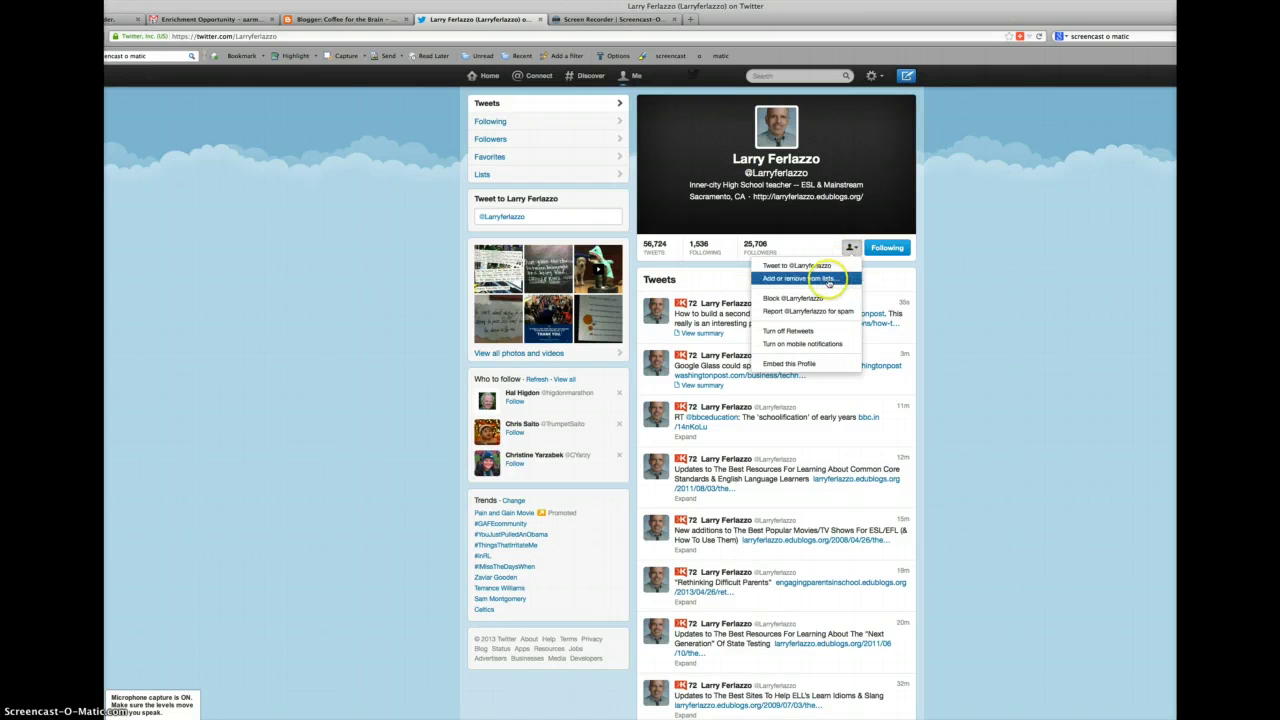
click(828, 280)
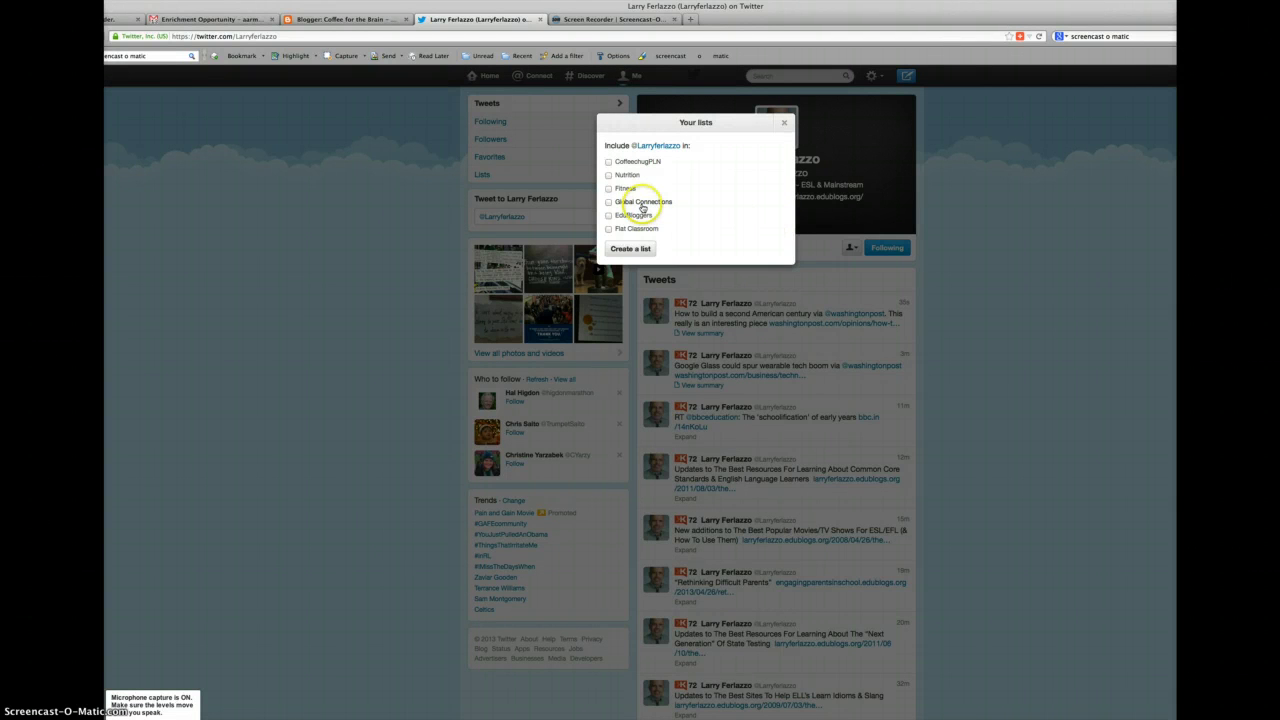
click(609, 216)
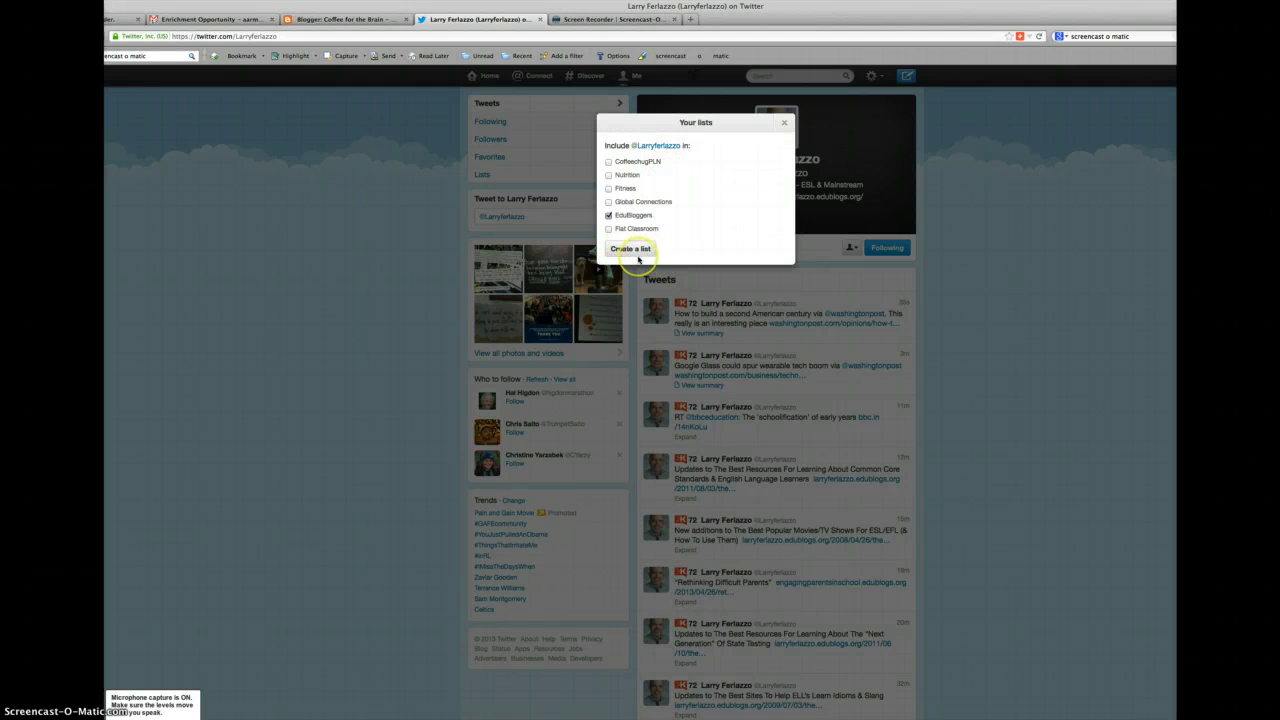
click(785, 124)
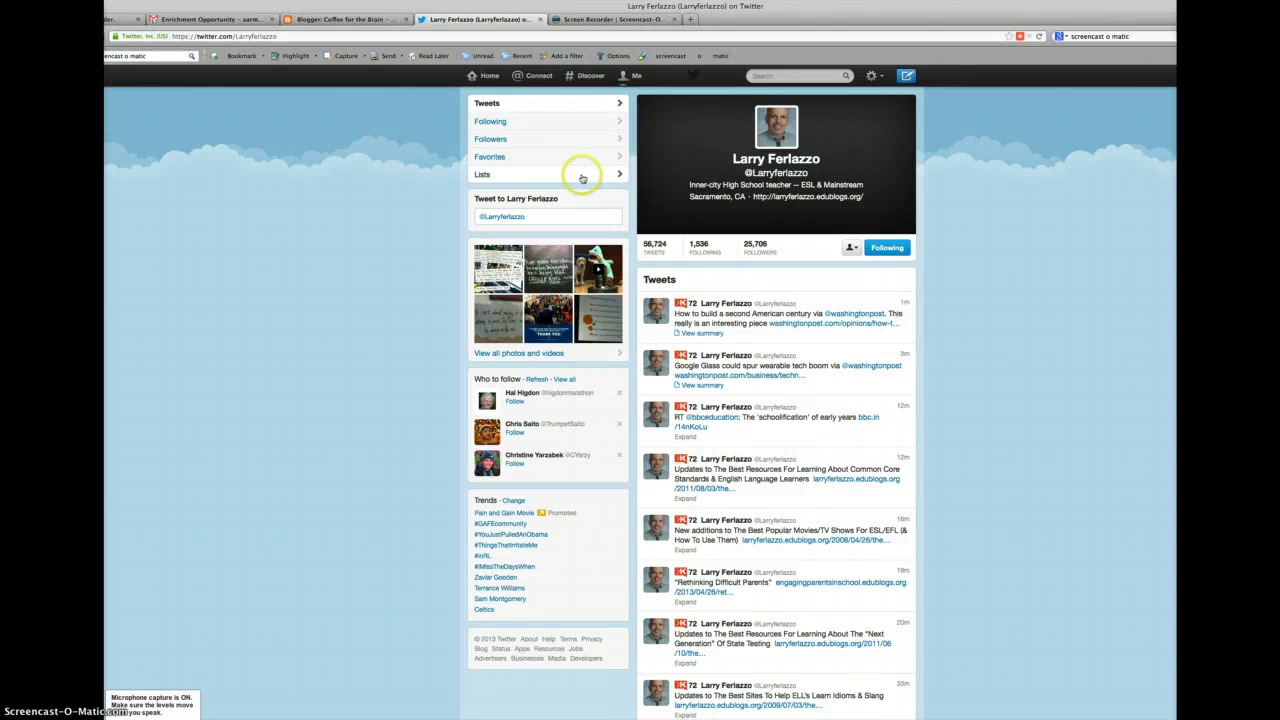
click(502, 177)
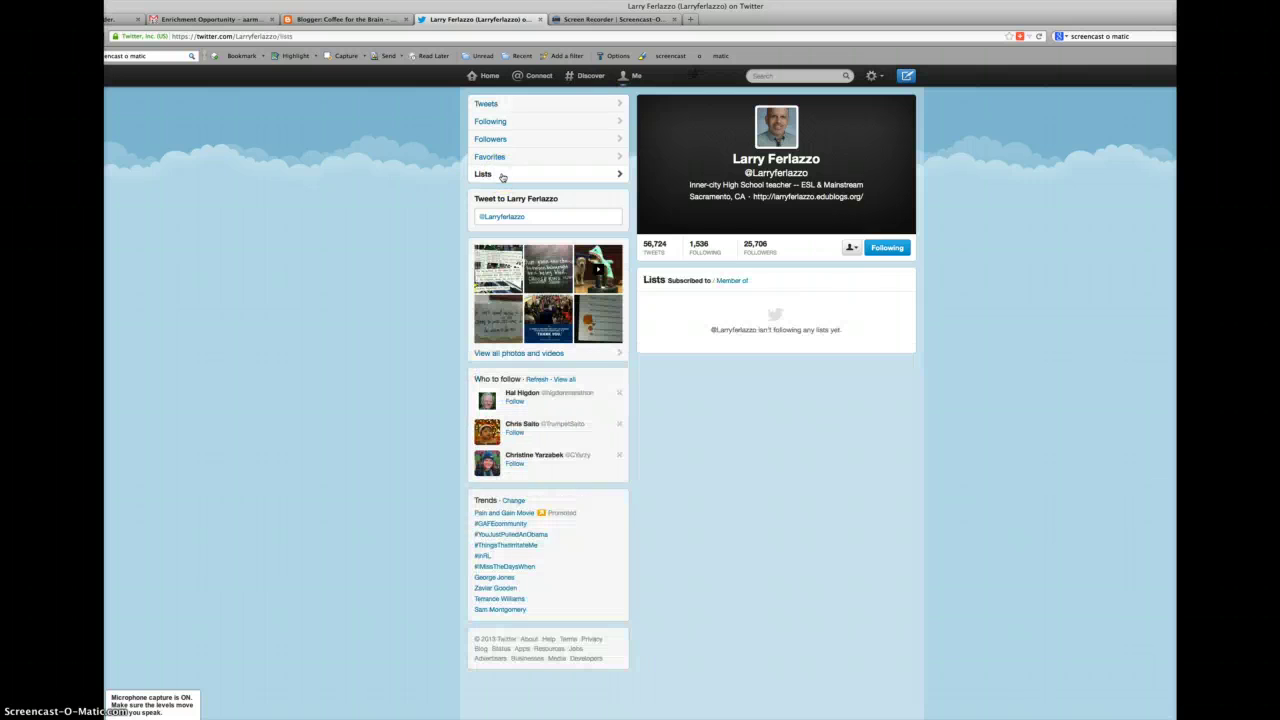
Show the lists the teacher belongs to, including EduBloggers, Teaching PLN and Education.
click(730, 283)
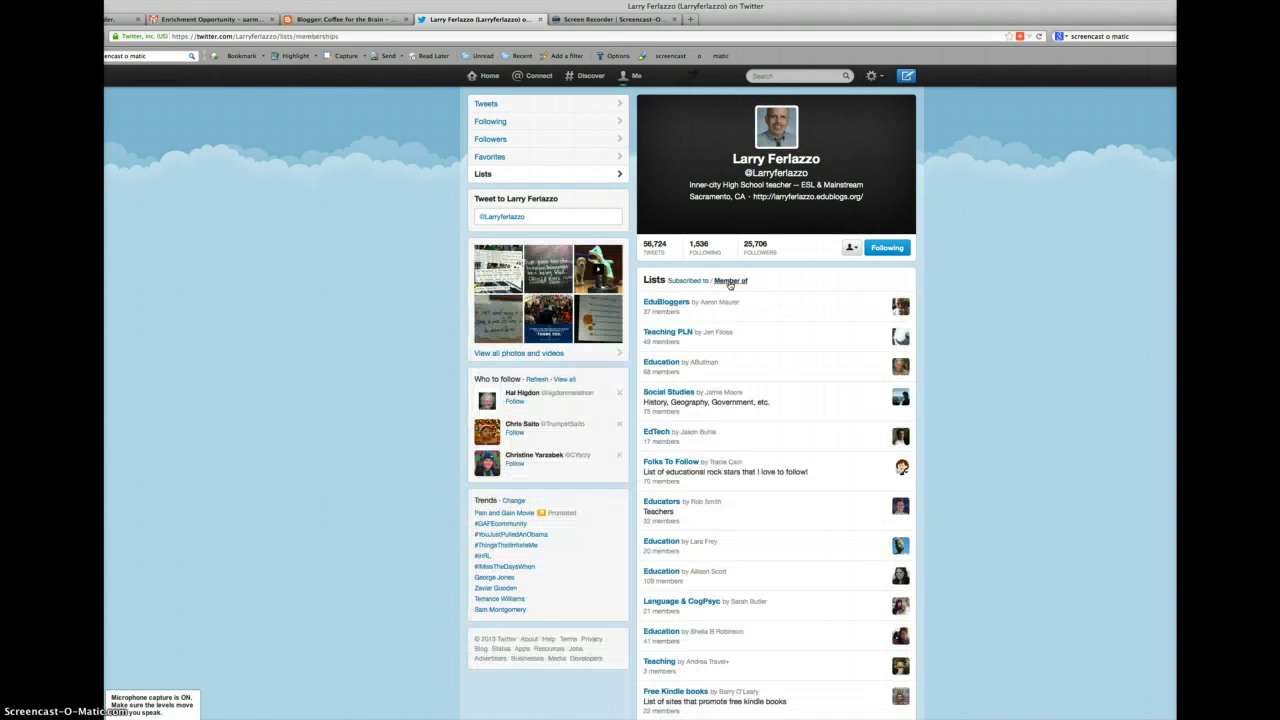
scroll(805, 393, down, 1)
scroll(805, 393, down, 5)
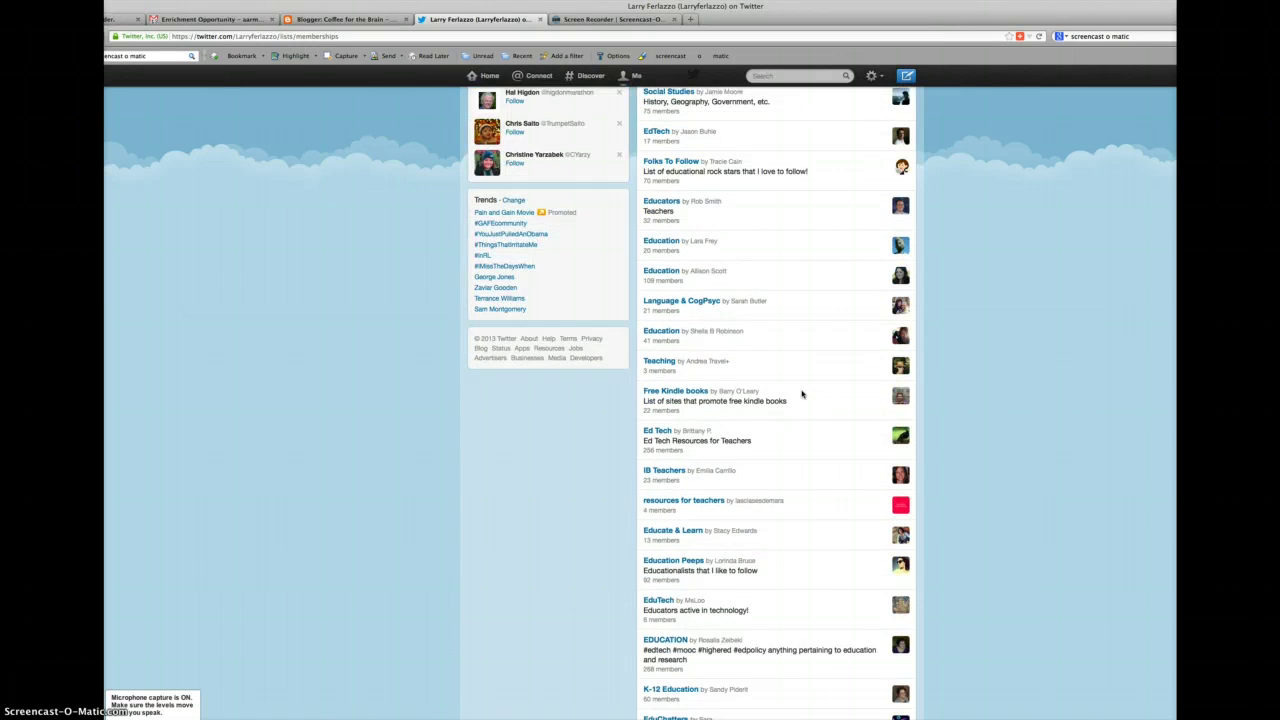
scroll(801, 393, down, 9)
scroll(801, 393, up, 15)
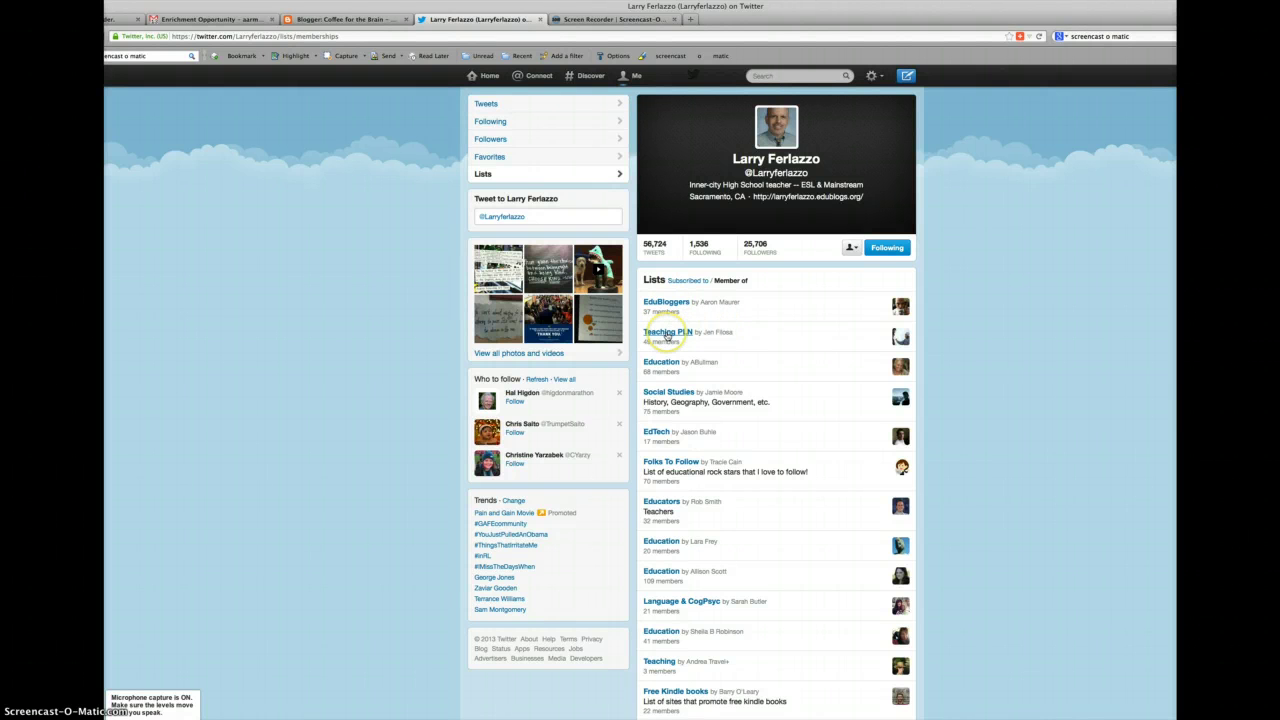
Open the Teaching PLN list and browse its tweets.
click(667, 336)
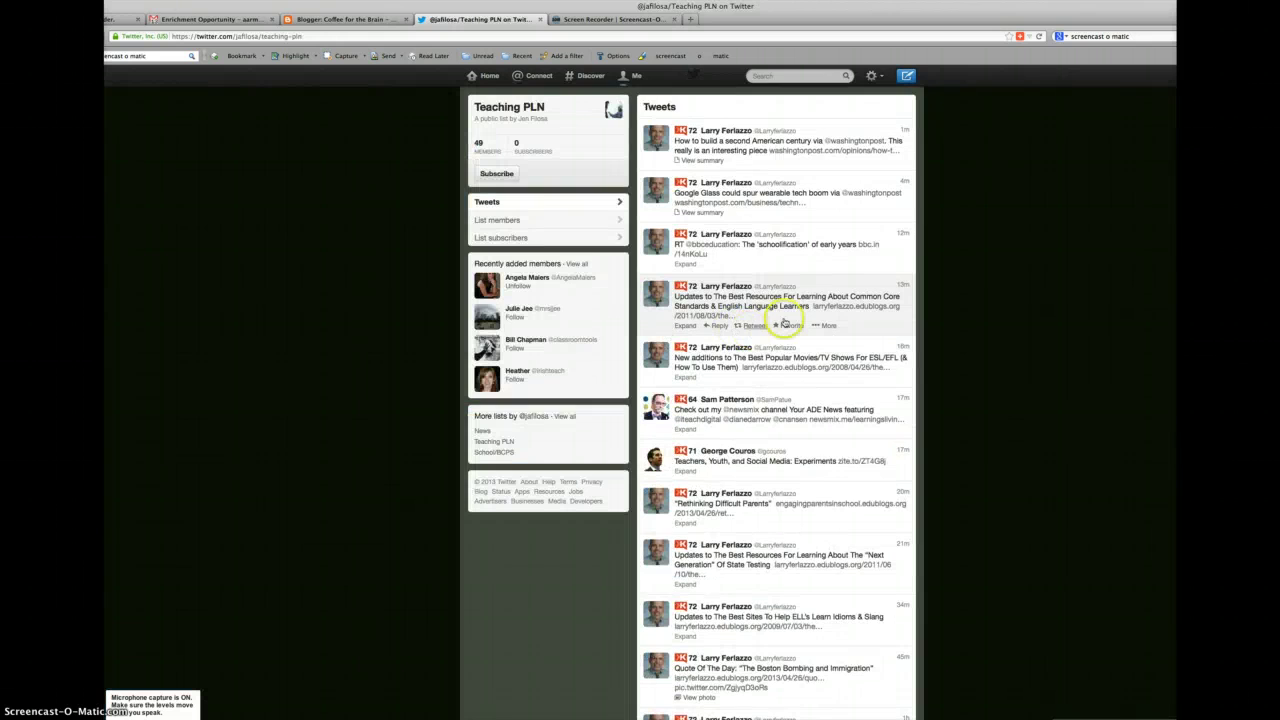
scroll(785, 322, down, 3)
scroll(785, 321, down, 3)
scroll(785, 320, down, 3)
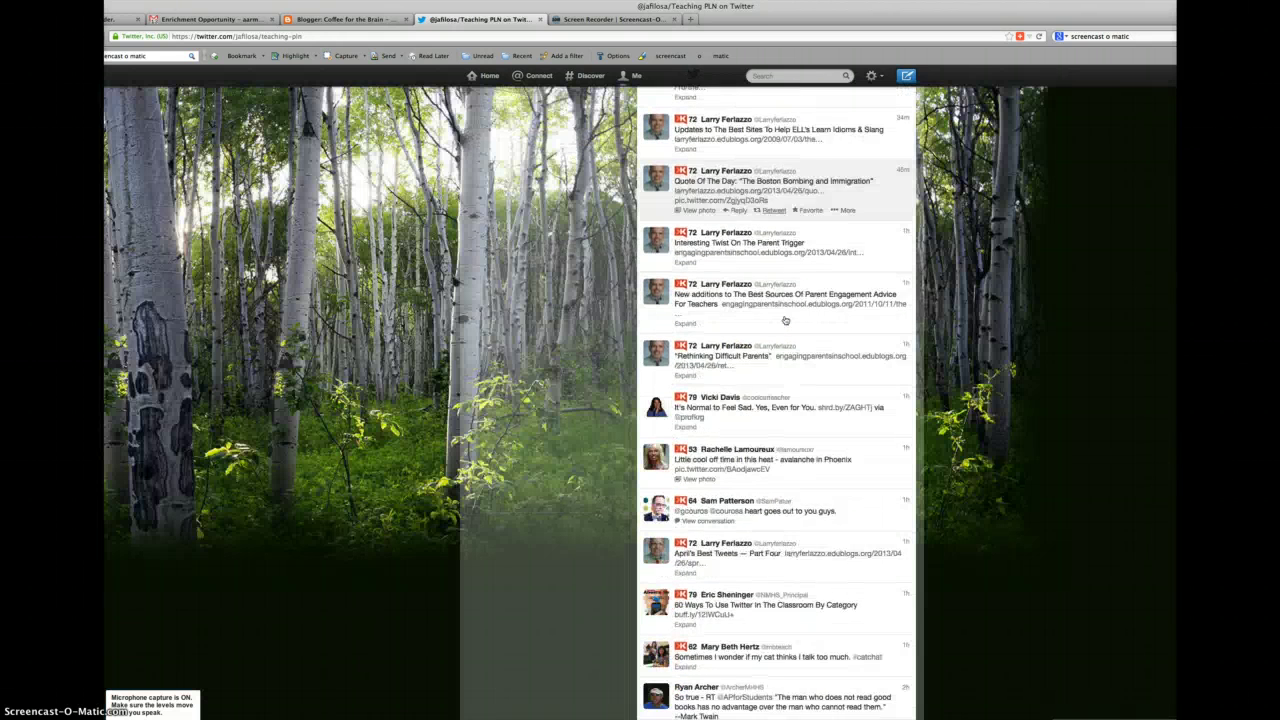
scroll(785, 320, down, 5)
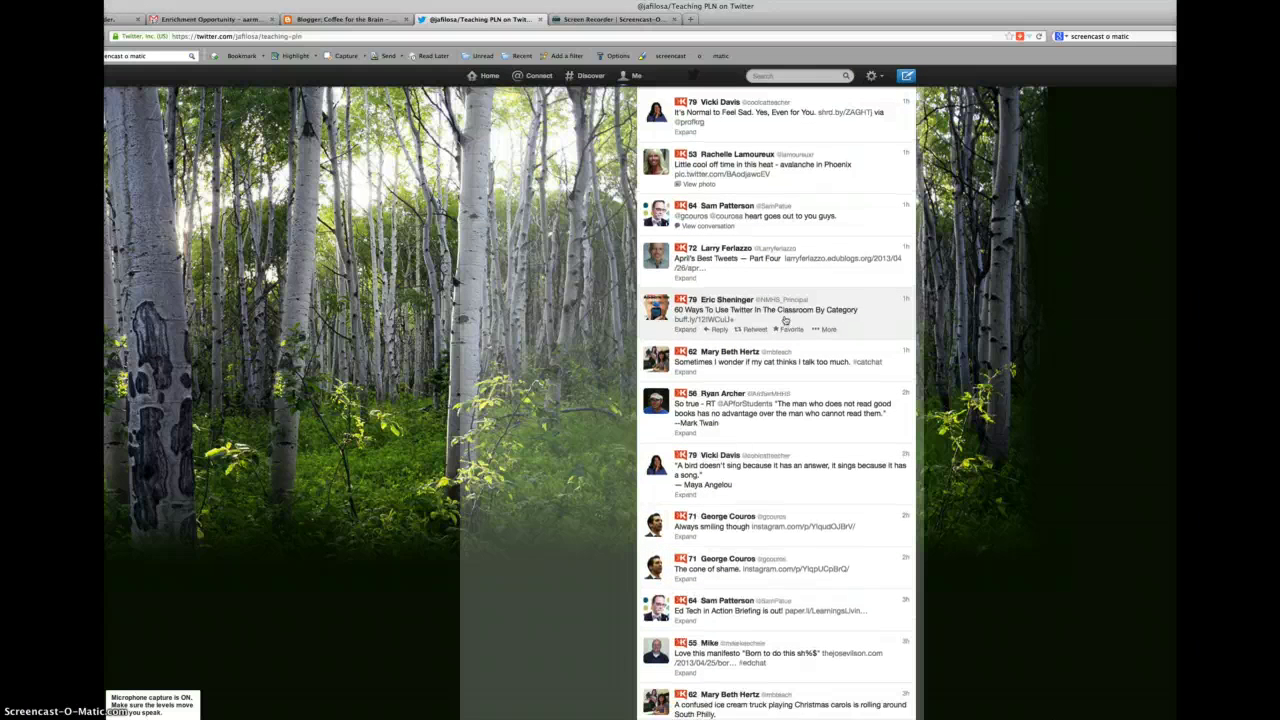
scroll(785, 320, up, 2)
Subscribe to Teaching PLN, raising its subscribers from 0 to 1, and open the account menu.
scroll(785, 320, down, 10)
scroll(785, 320, down, 2)
scroll(785, 320, down, 8)
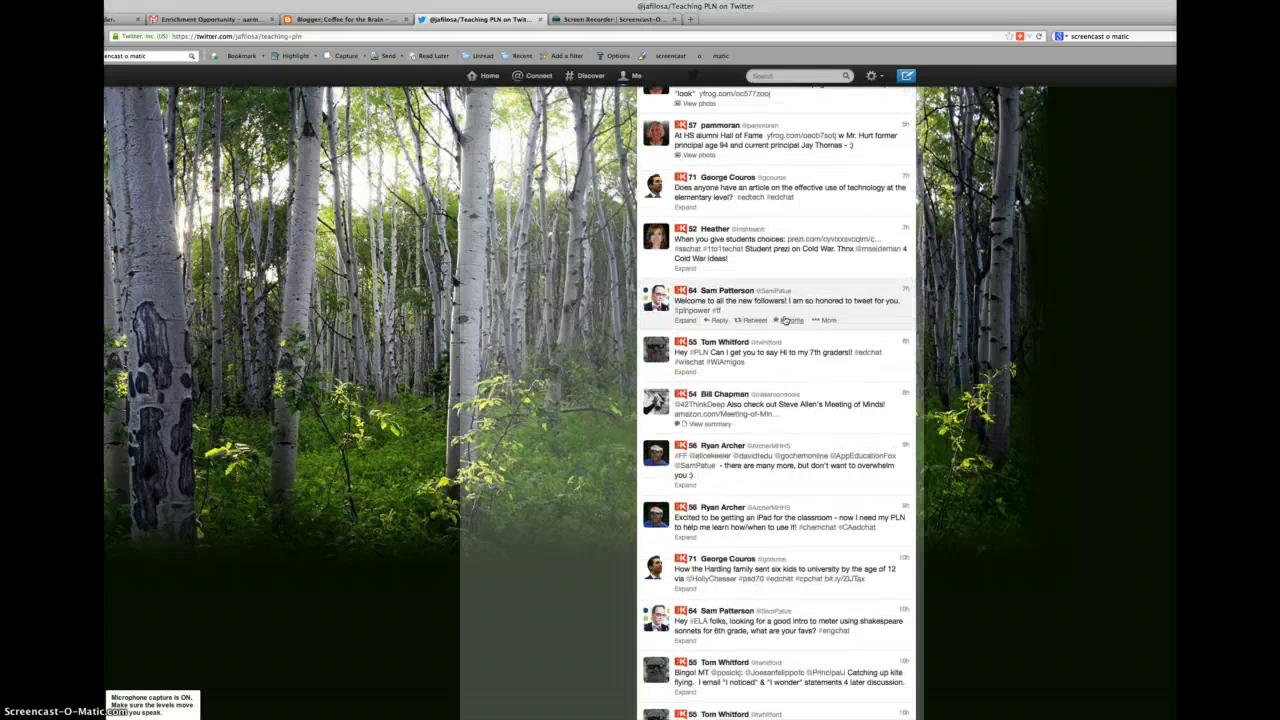
scroll(785, 320, down, 2)
scroll(785, 320, up, 20)
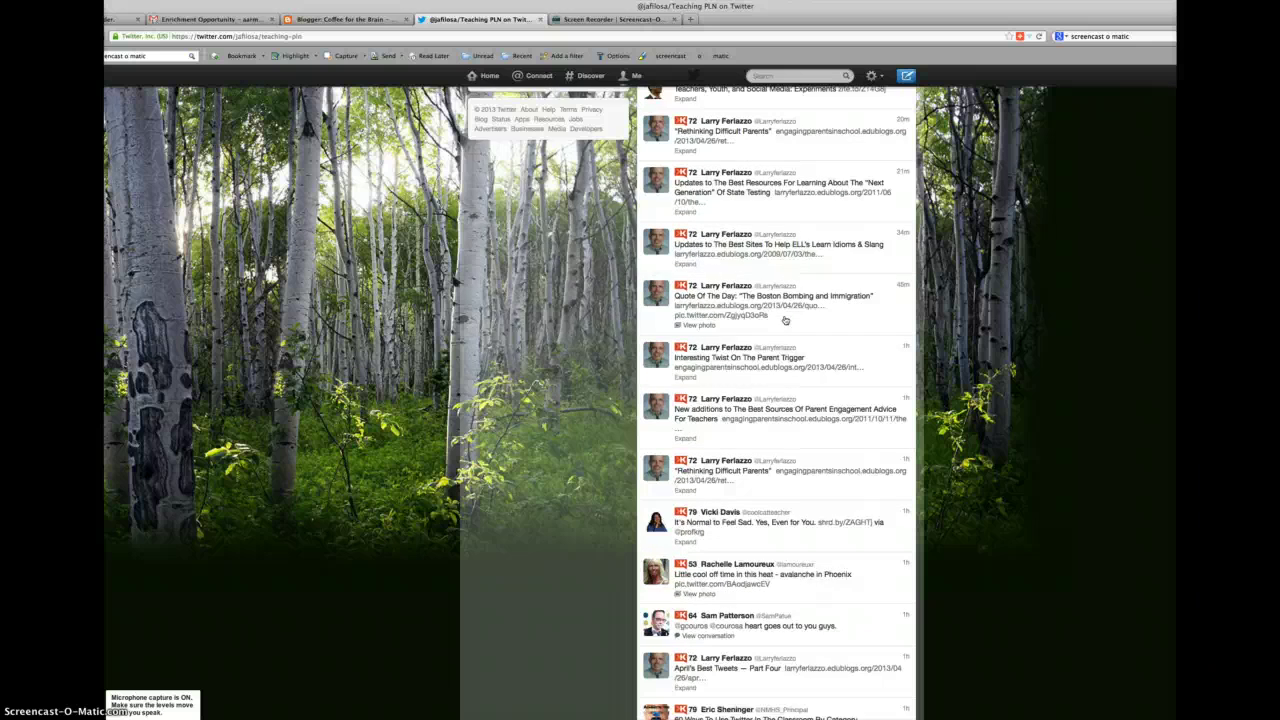
scroll(785, 320, up, 6)
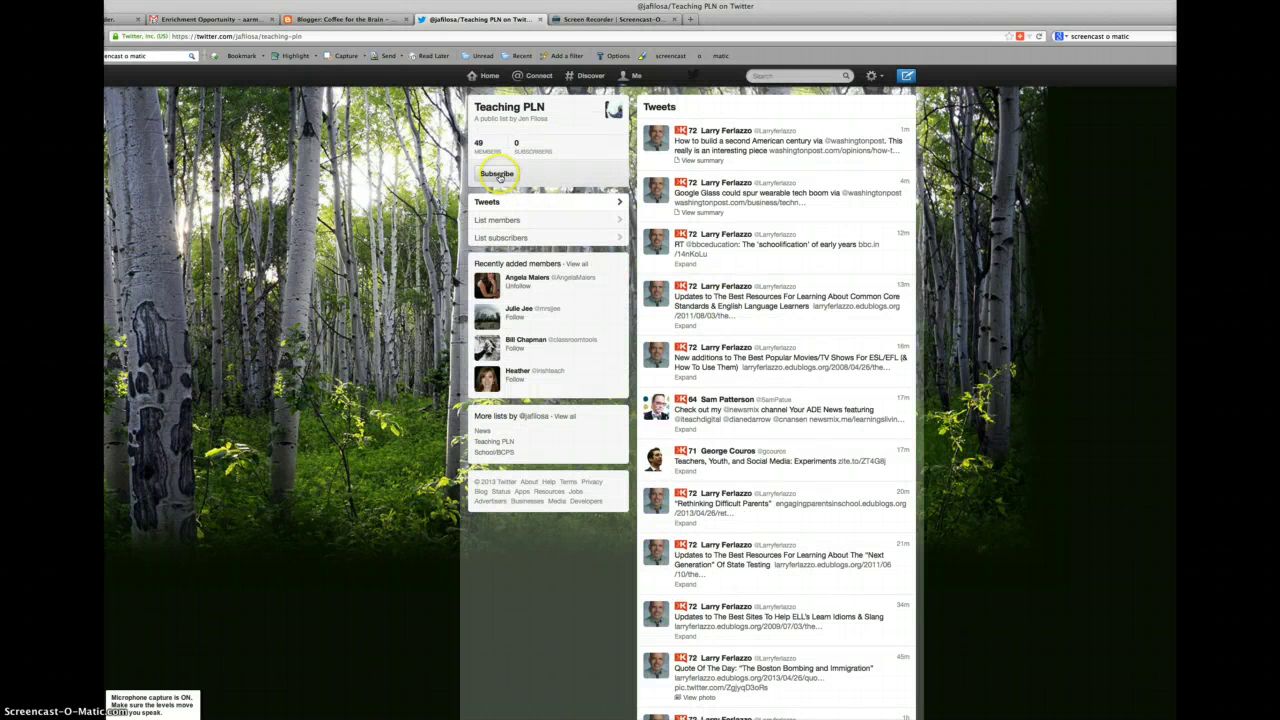
click(499, 176)
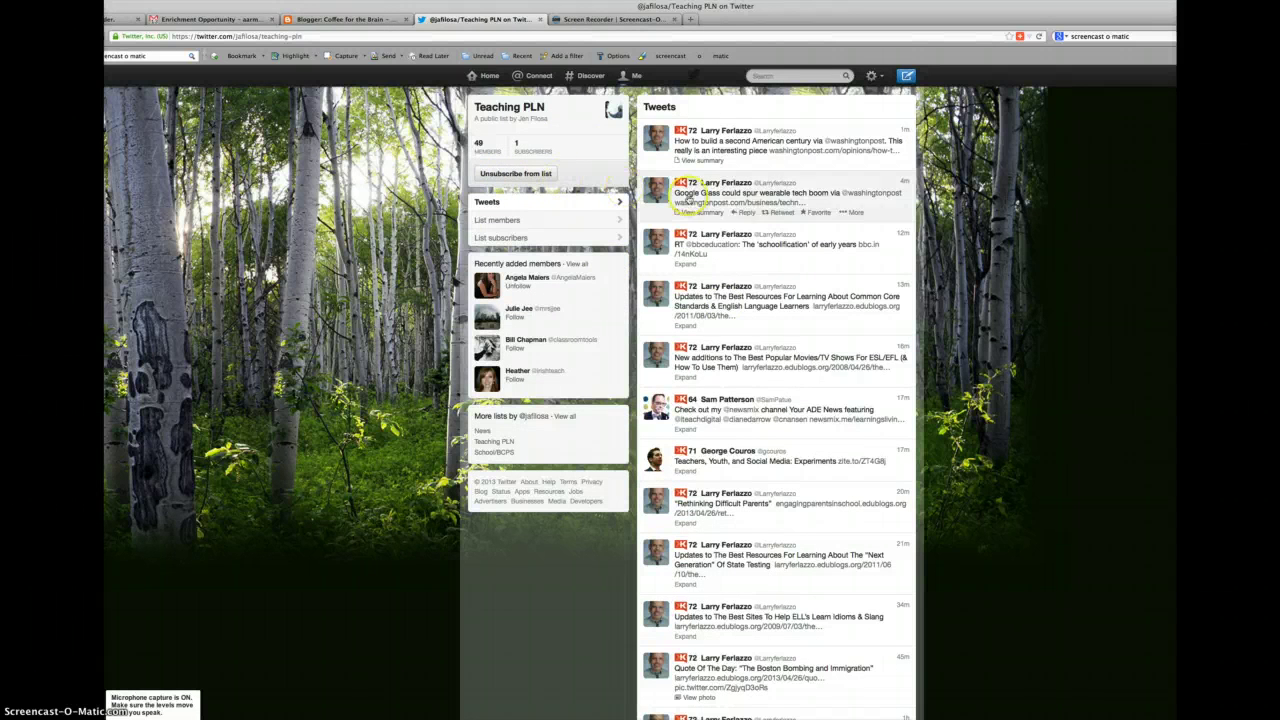
mouse_move(775, 358)
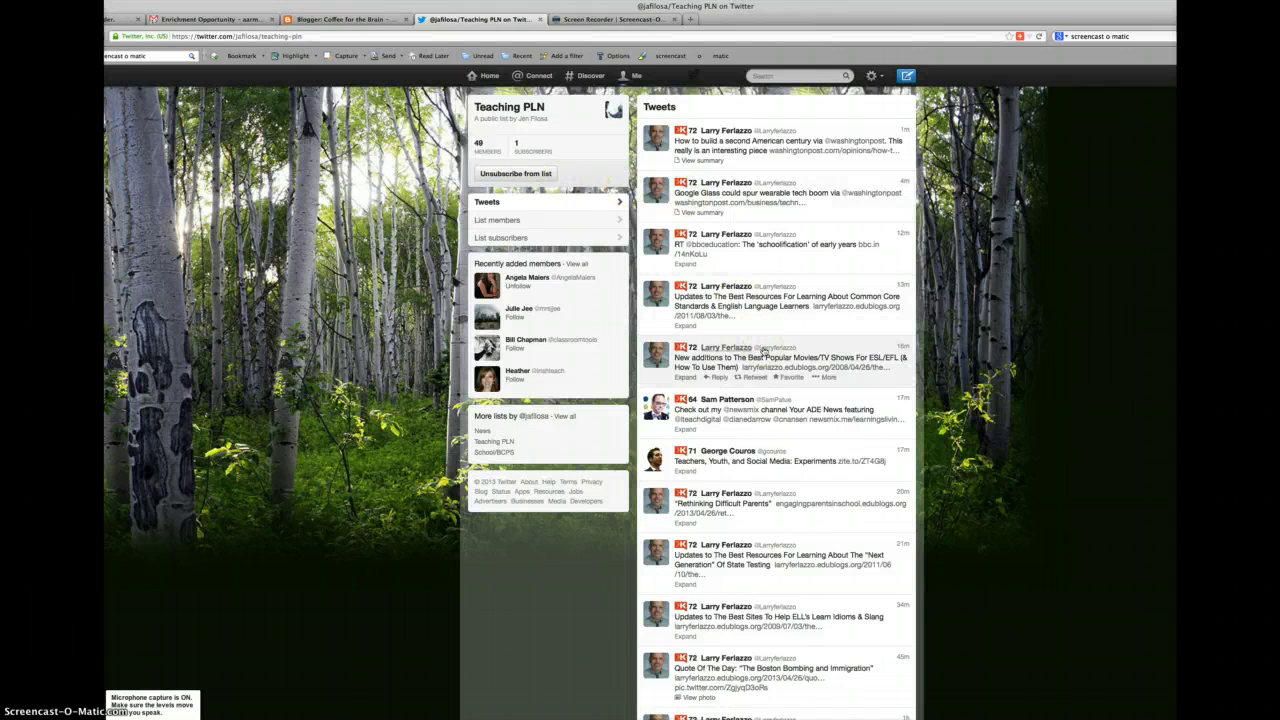
click(871, 77)
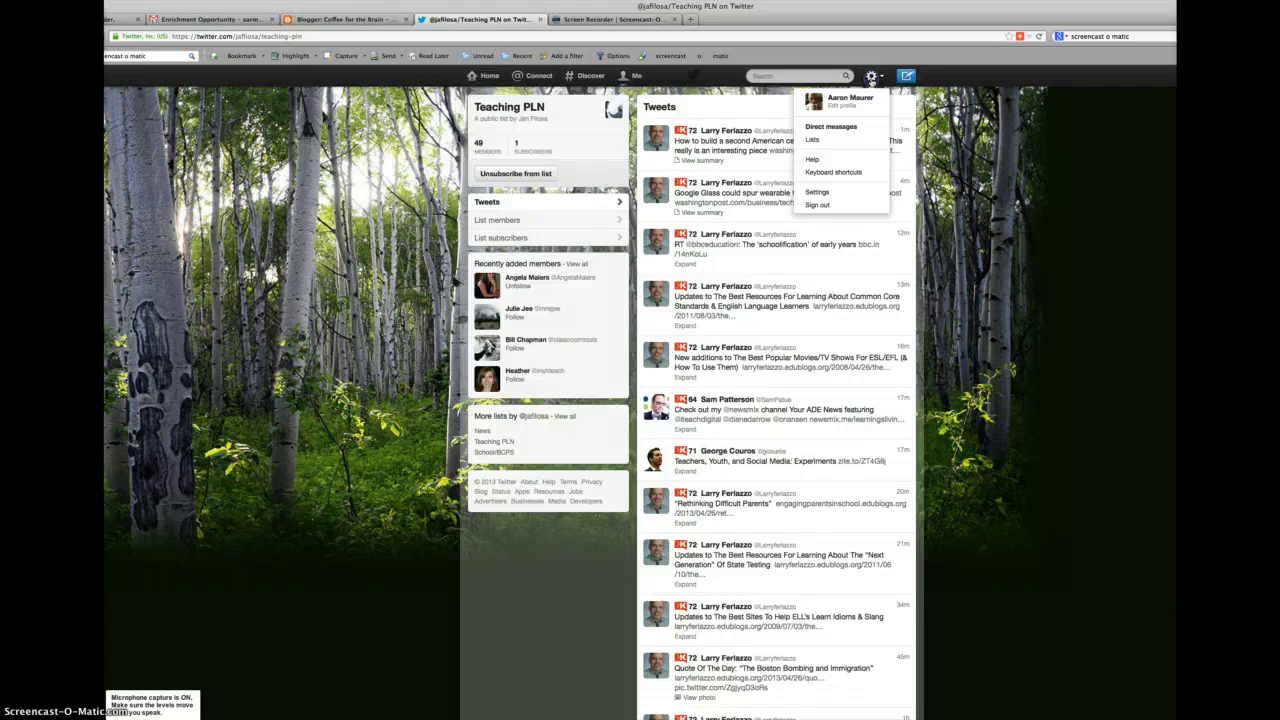
Go to your own lists and open the Teaching PLN list.
click(820, 141)
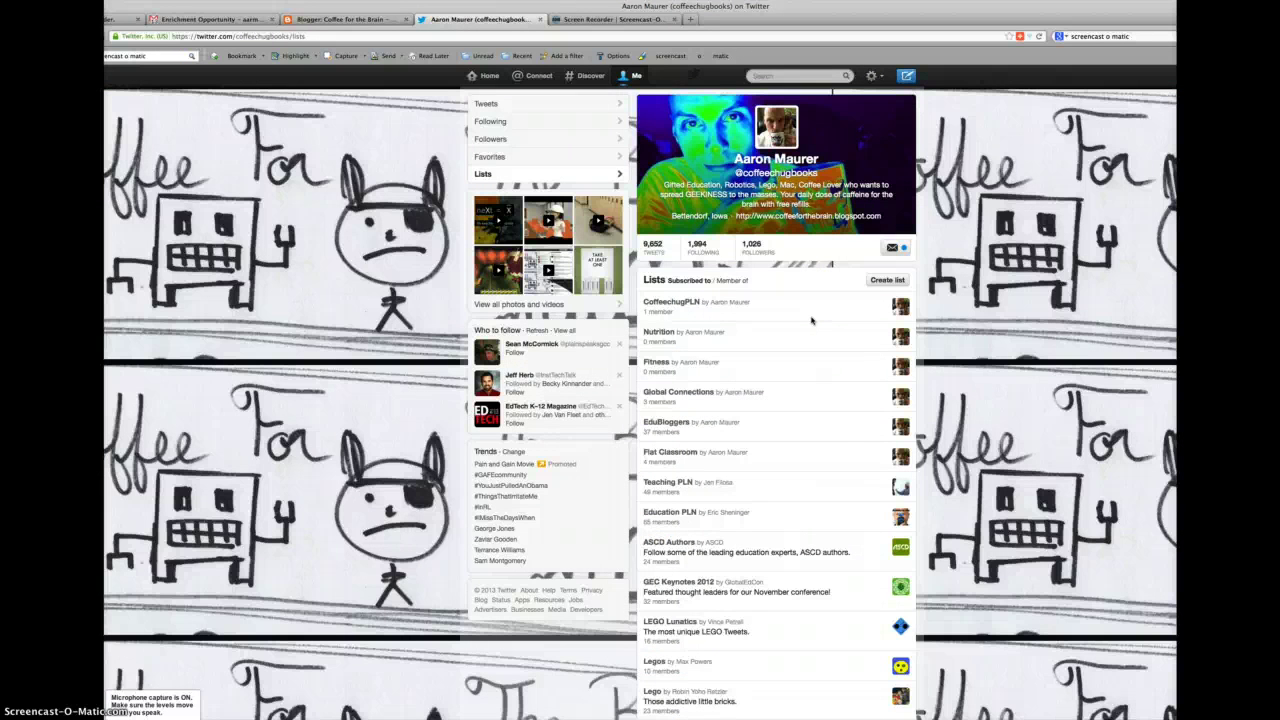
scroll(812, 320, down, 3)
click(697, 338)
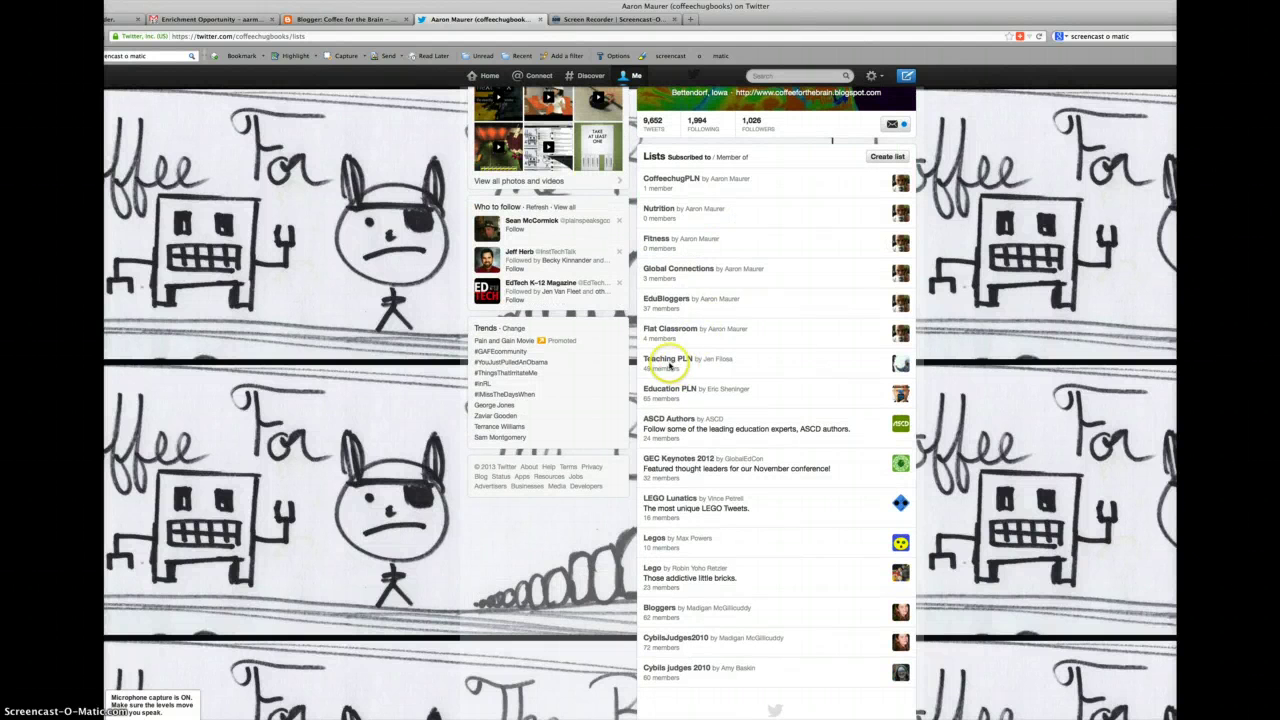
click(669, 362)
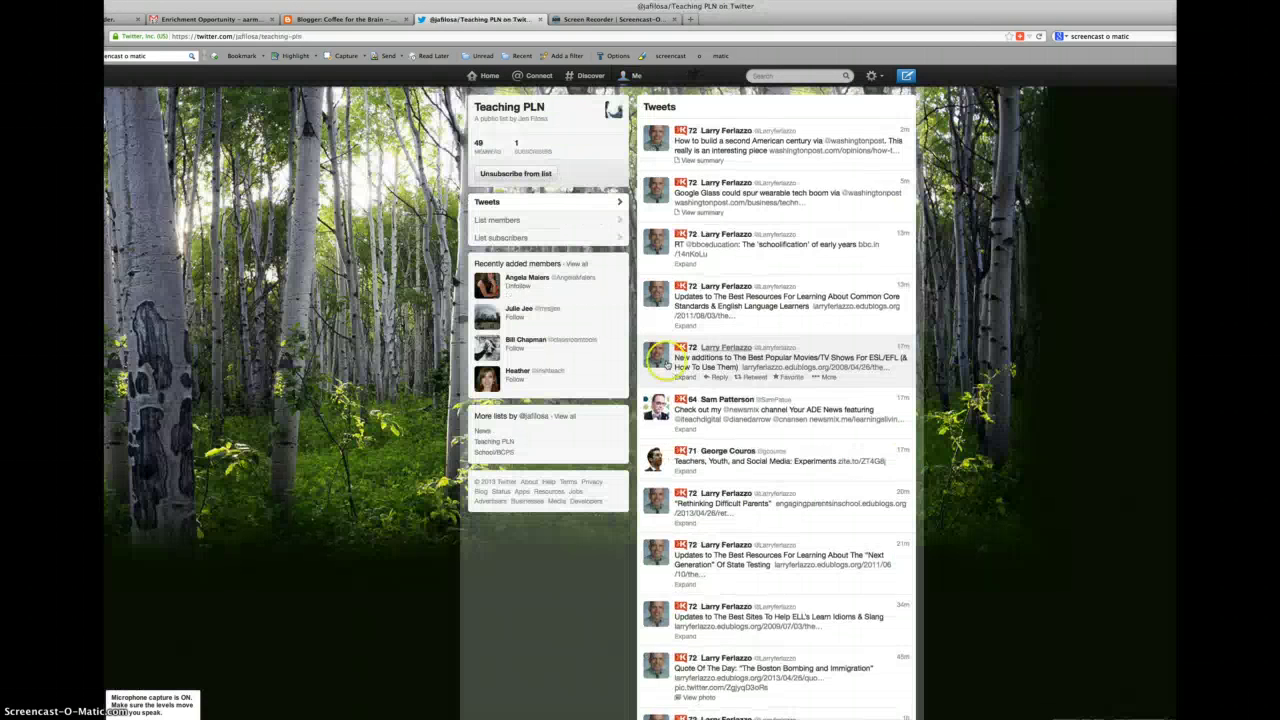
Show the Teaching PLN list's members and scroll through them.
click(489, 148)
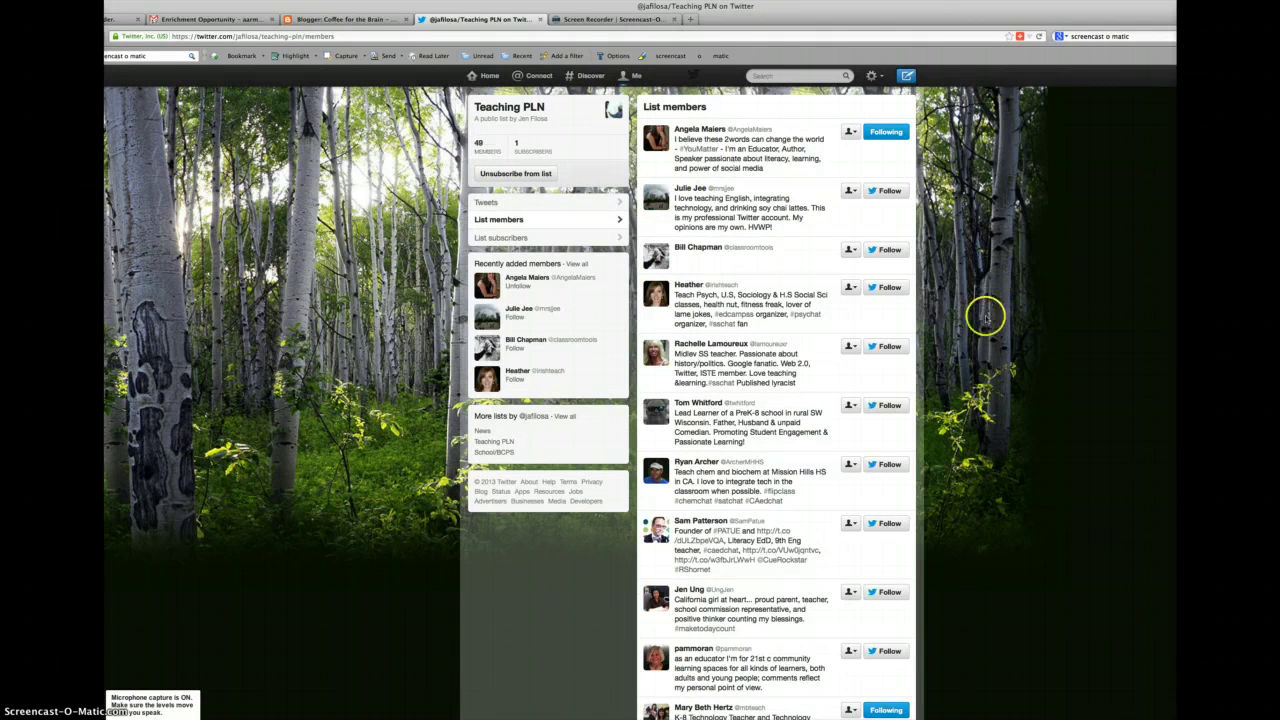
scroll(940, 323, down, 2)
scroll(753, 324, down, 5)
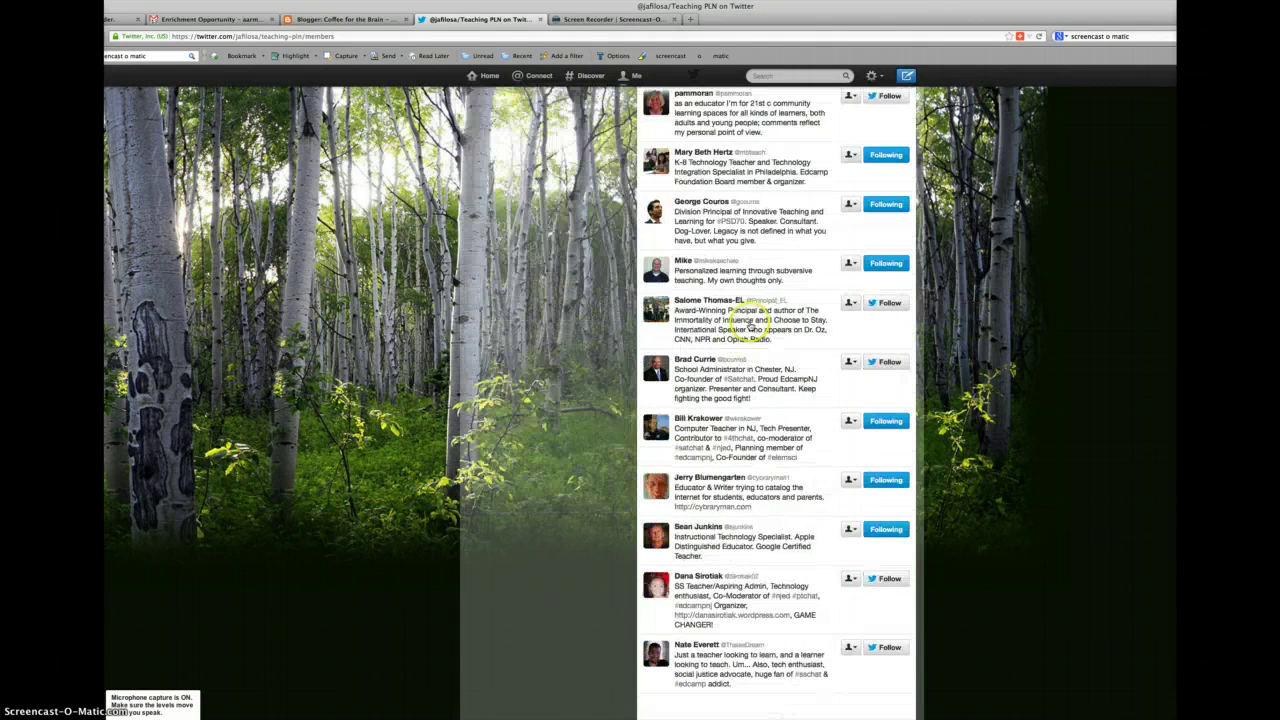
scroll(750, 325, down, 1)
scroll(752, 322, down, 5)
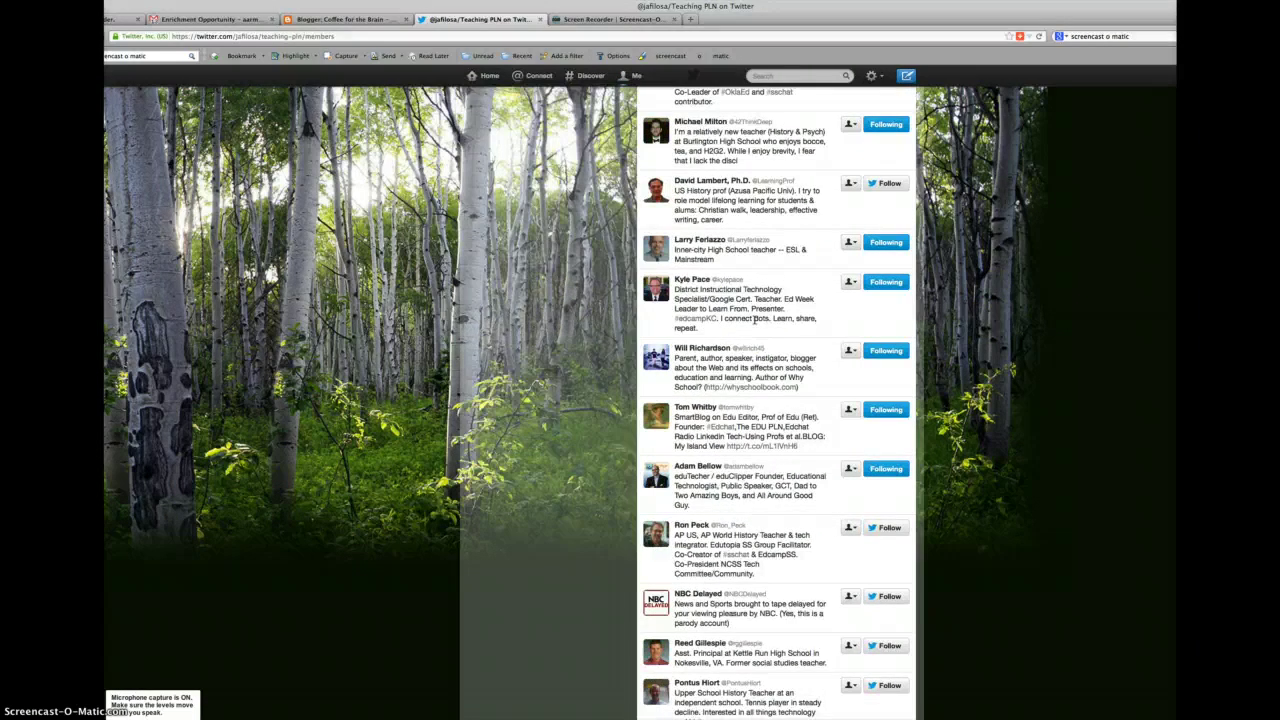
scroll(754, 318, down, 3)
scroll(754, 320, up, 15)
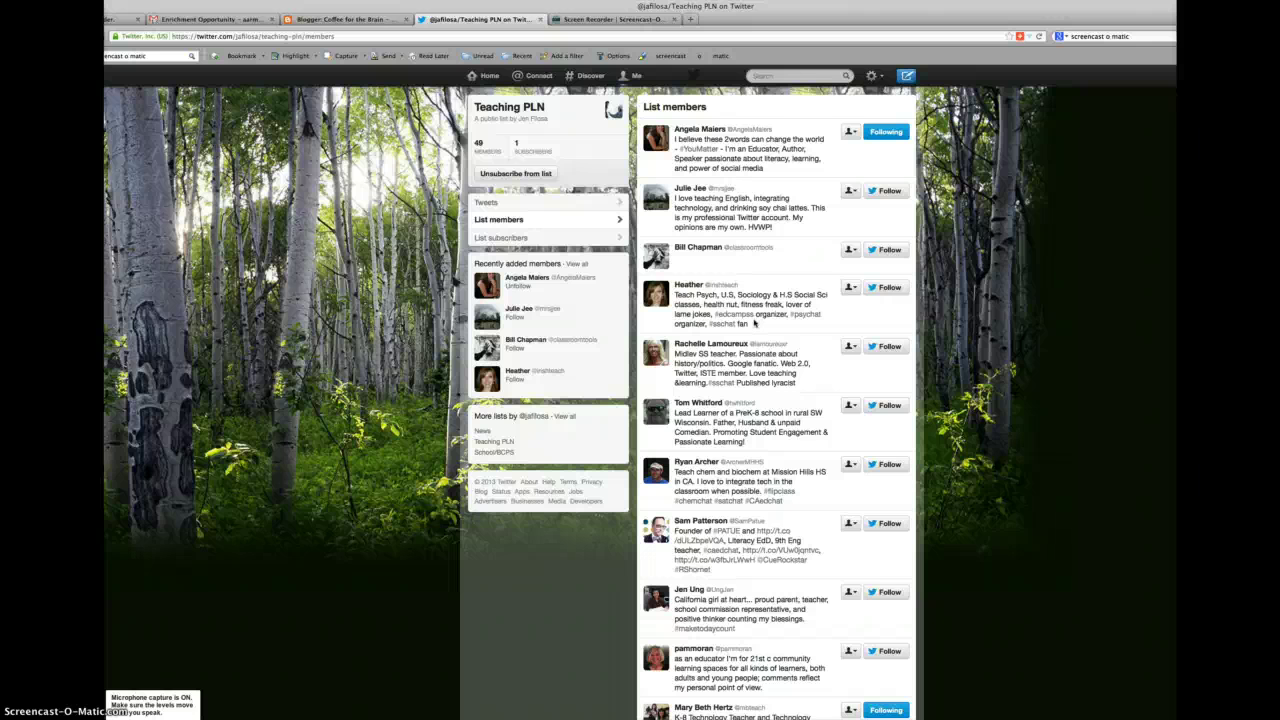
click(760, 318)
Open a tweet author's full profile and view the lists they subscribe to.
click(485, 78)
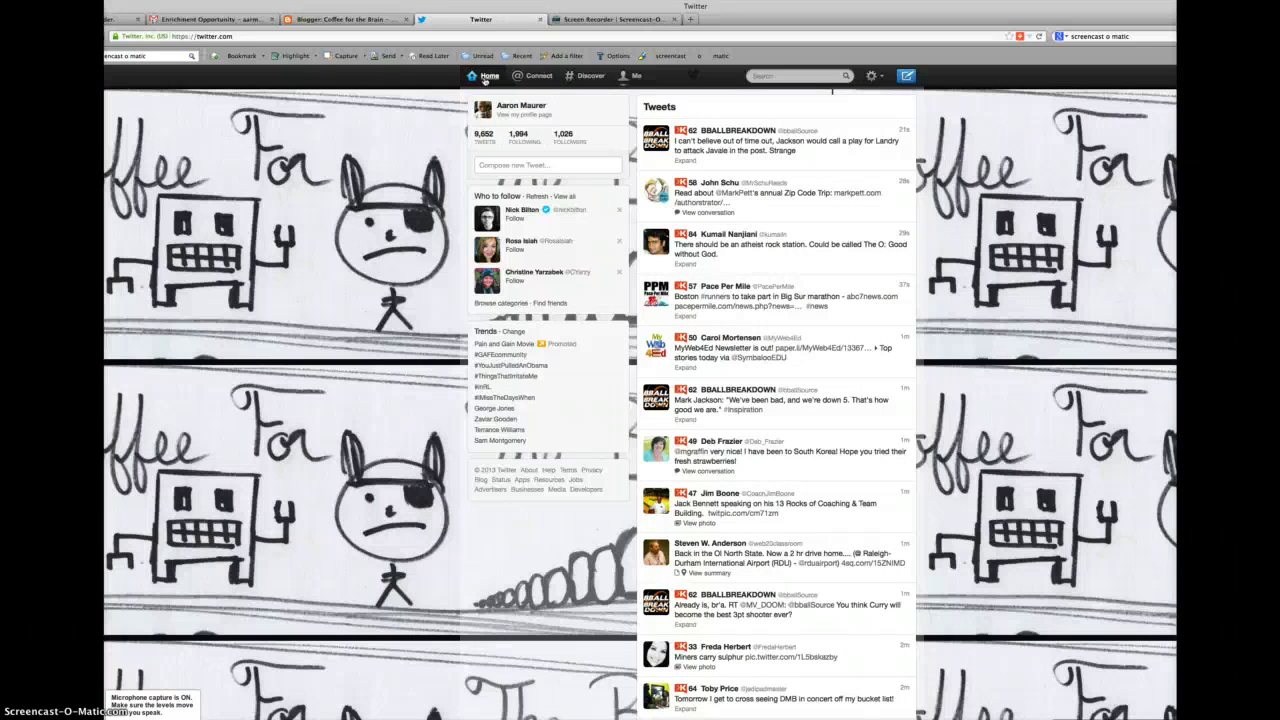
mouse_move(760, 555)
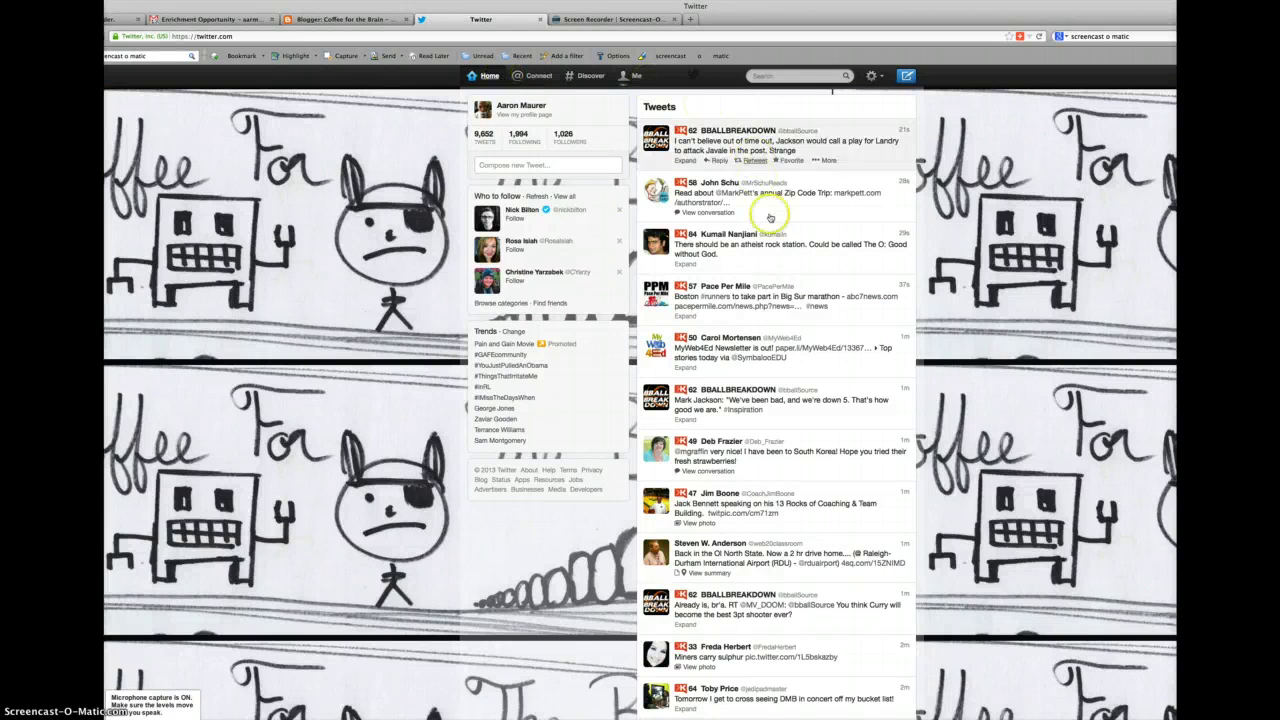
click(712, 546)
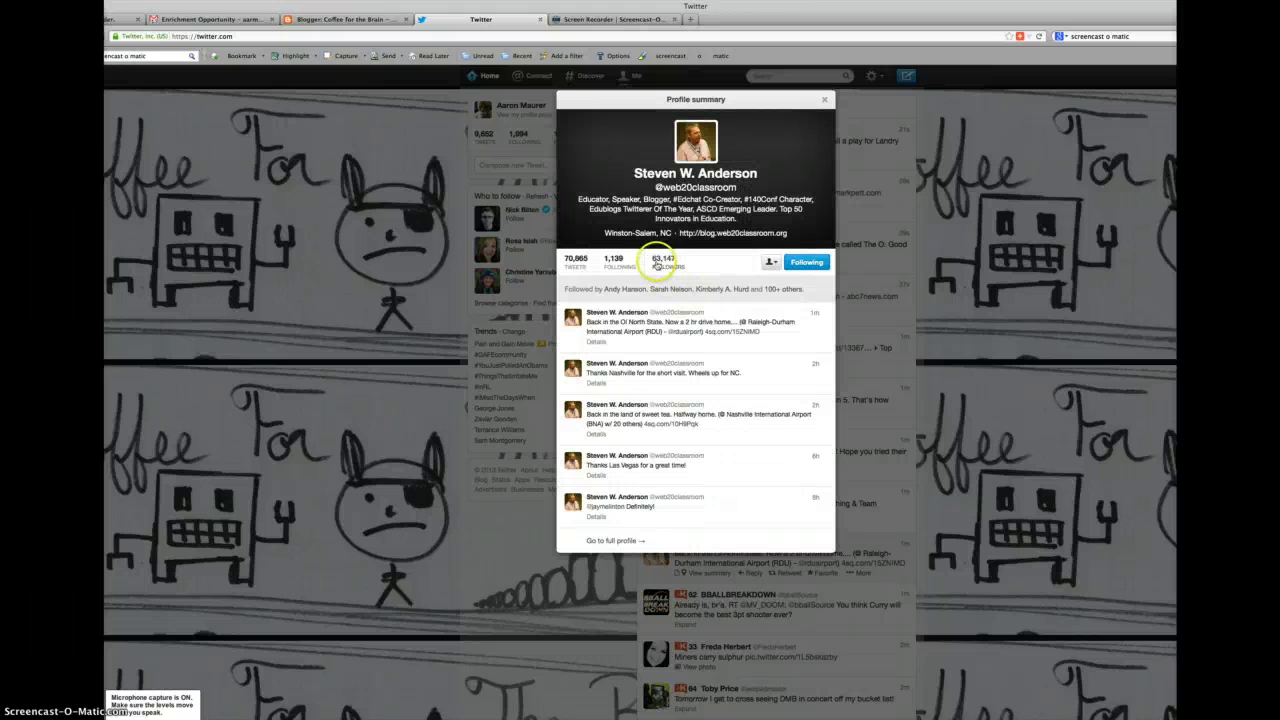
click(706, 174)
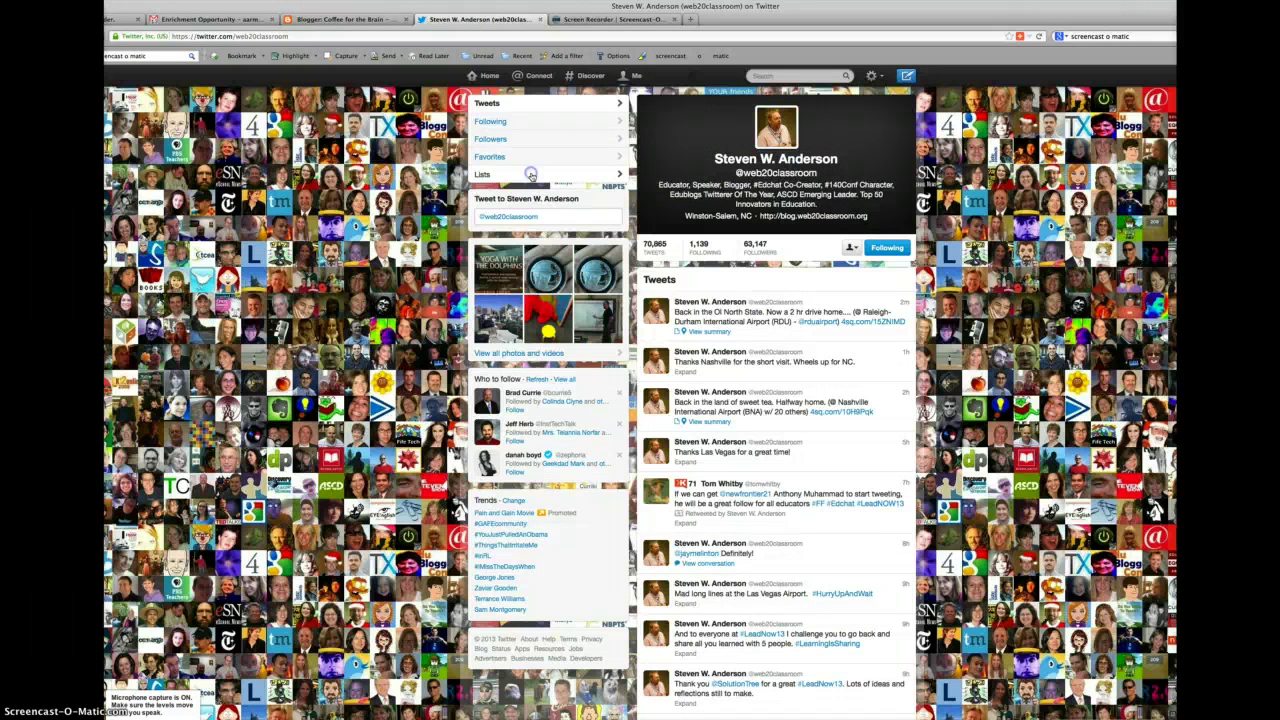
click(531, 177)
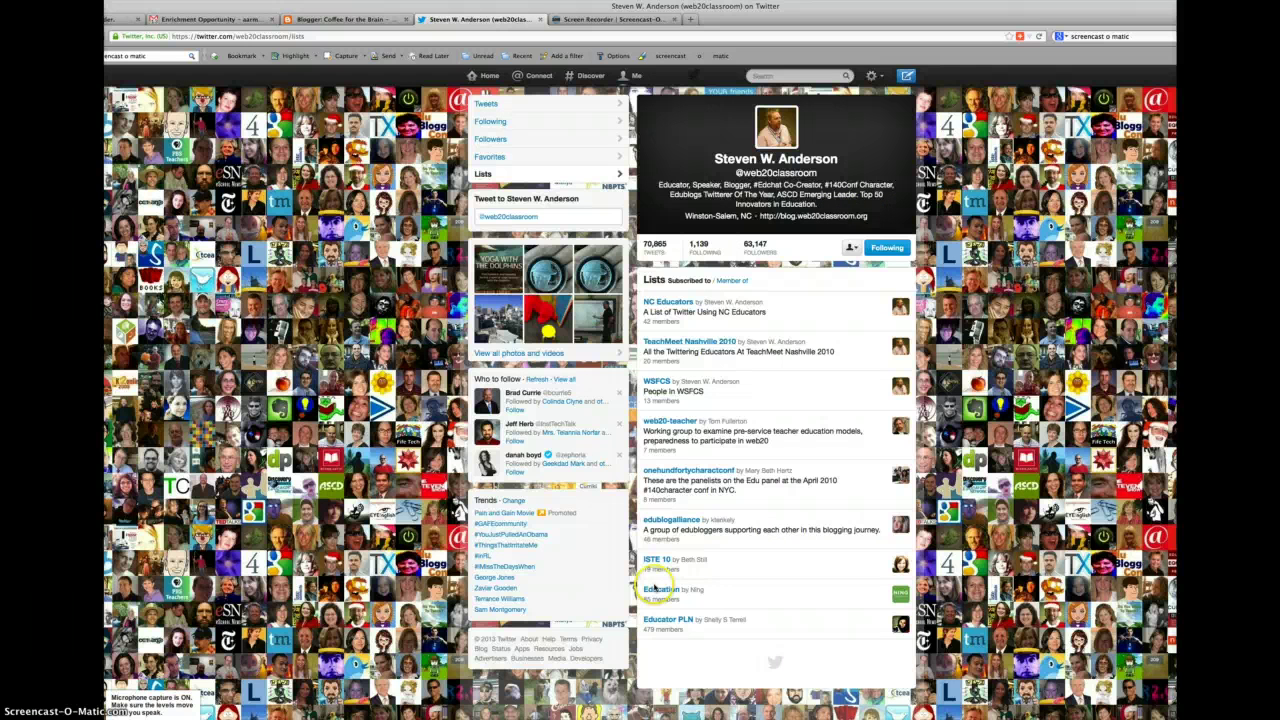
Subscribe to Ning's Education list, raising its subscribers from 105 to 106.
click(655, 589)
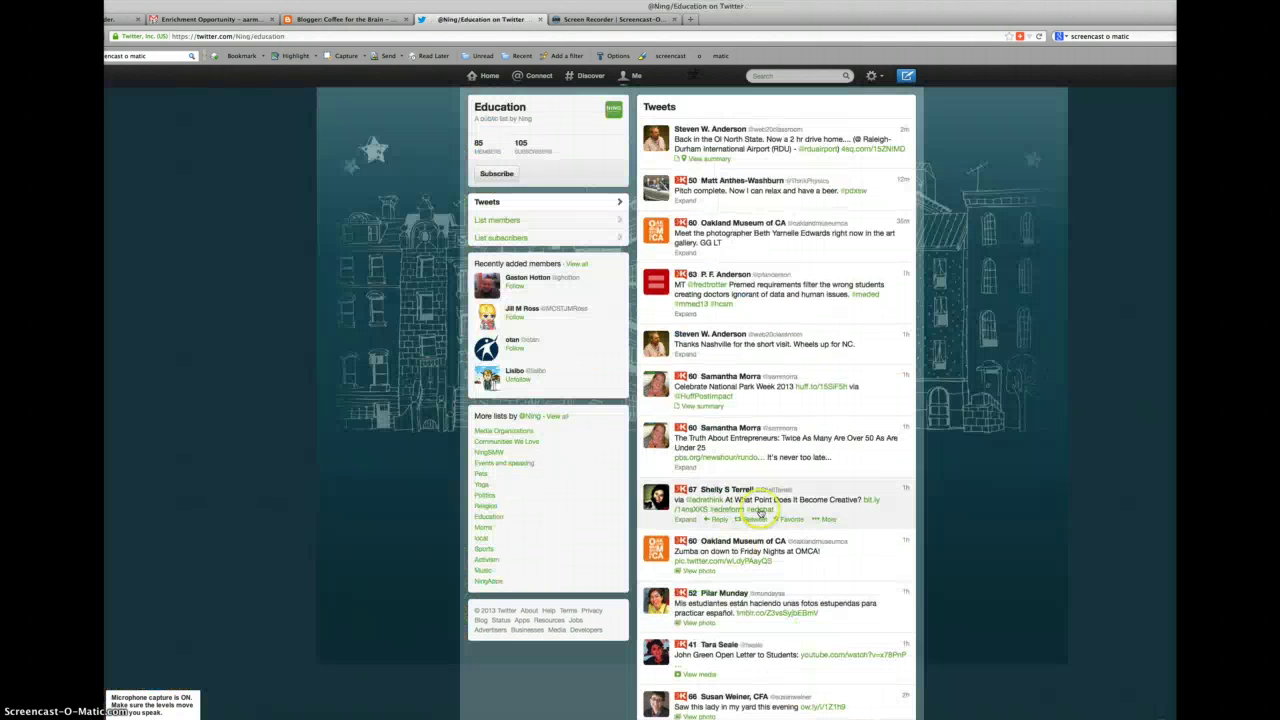
click(496, 174)
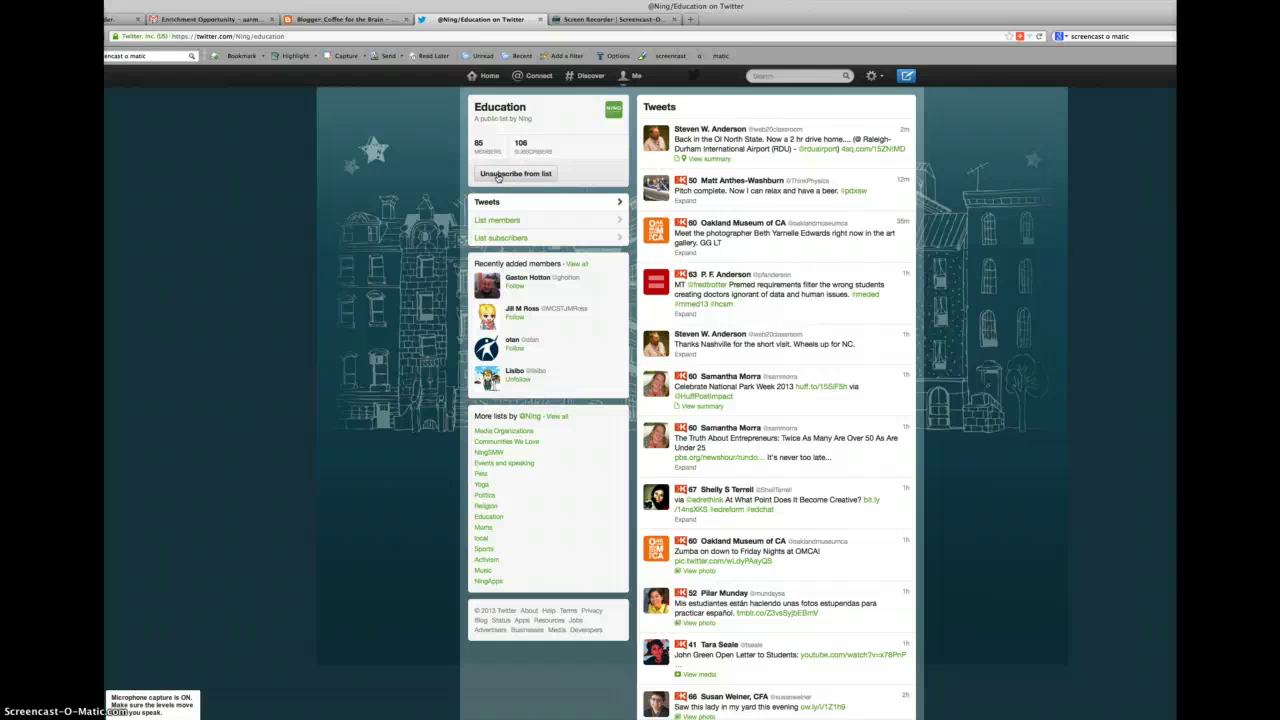
click(871, 75)
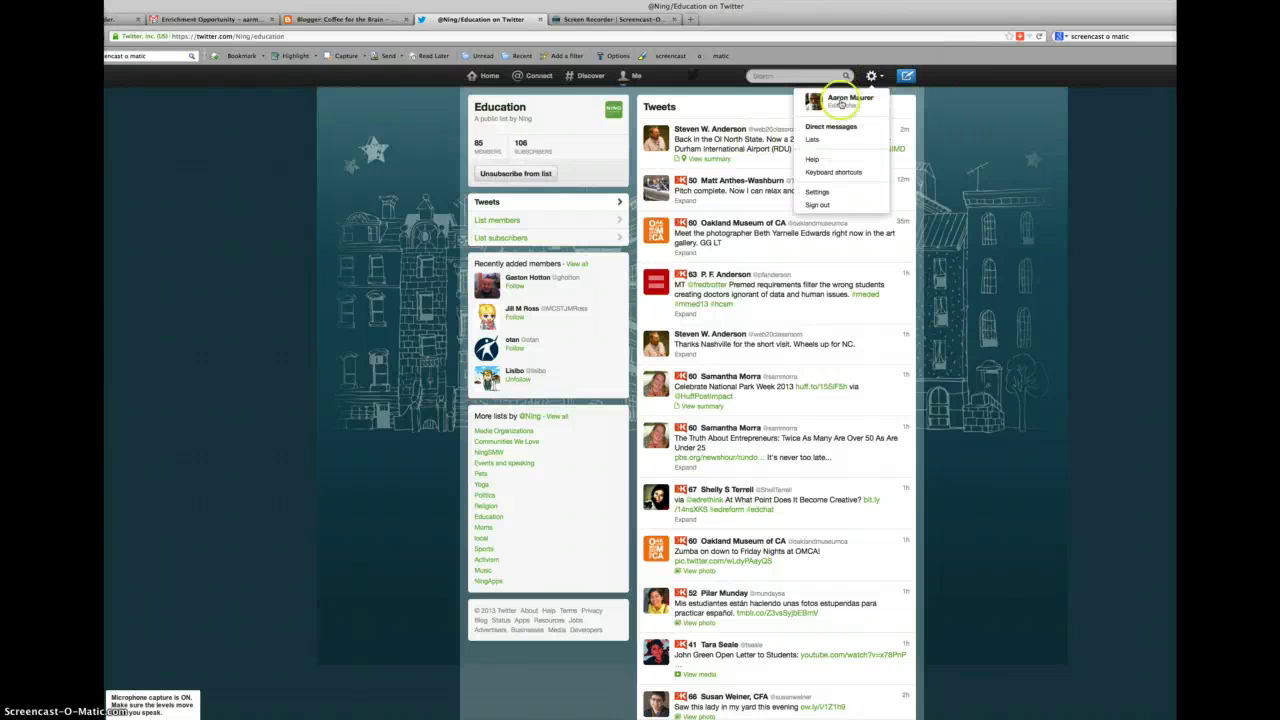
Open the CoffeechugPLN list from your lists, showing its one member and tweets.
click(822, 141)
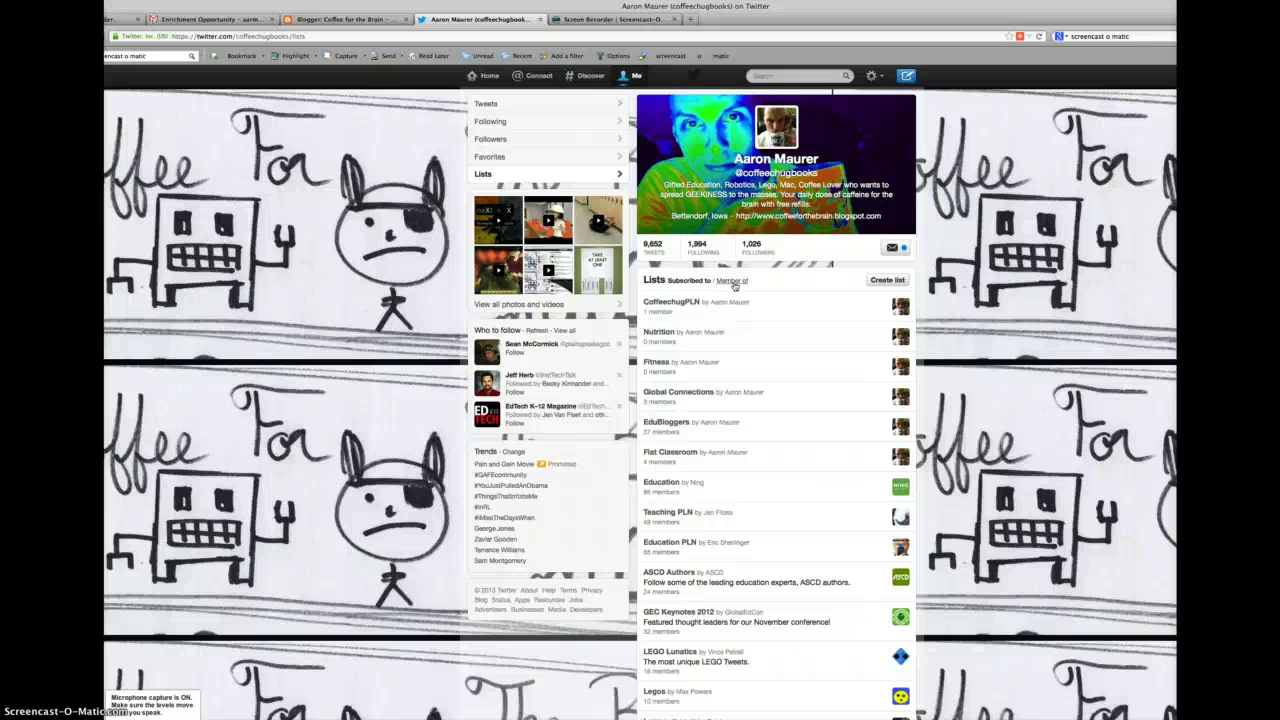
click(681, 303)
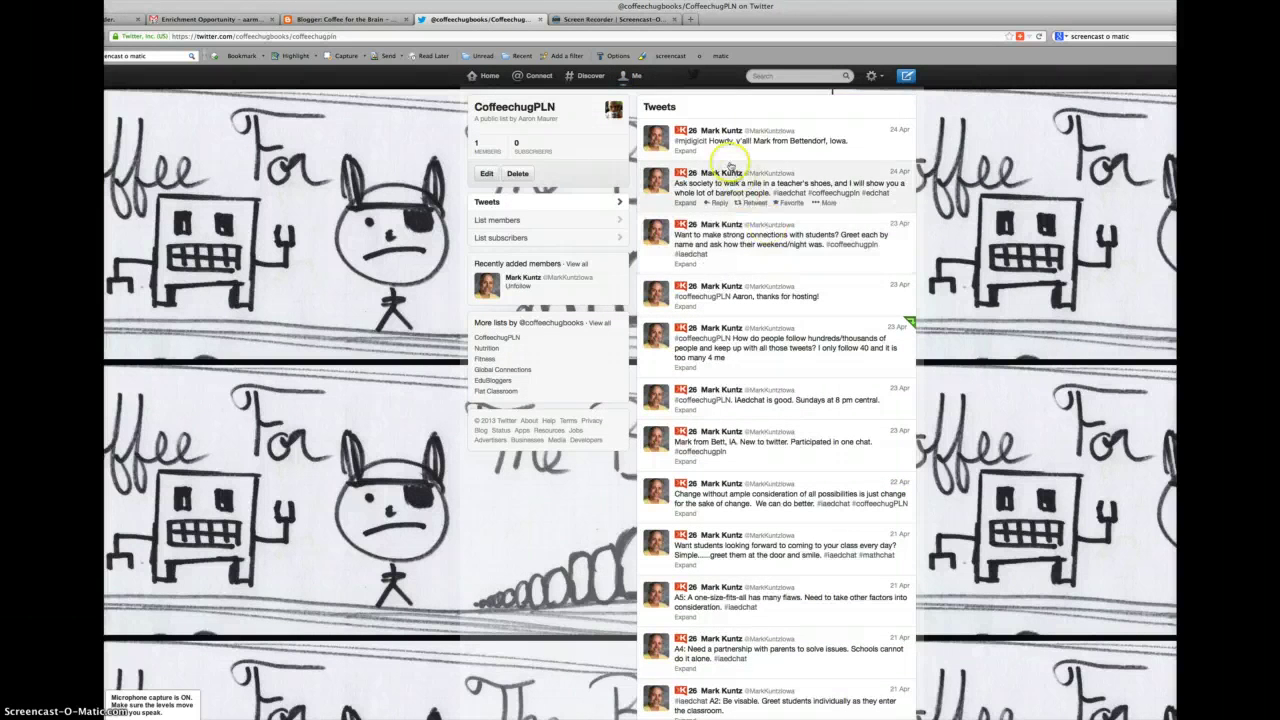
mouse_move(780, 240)
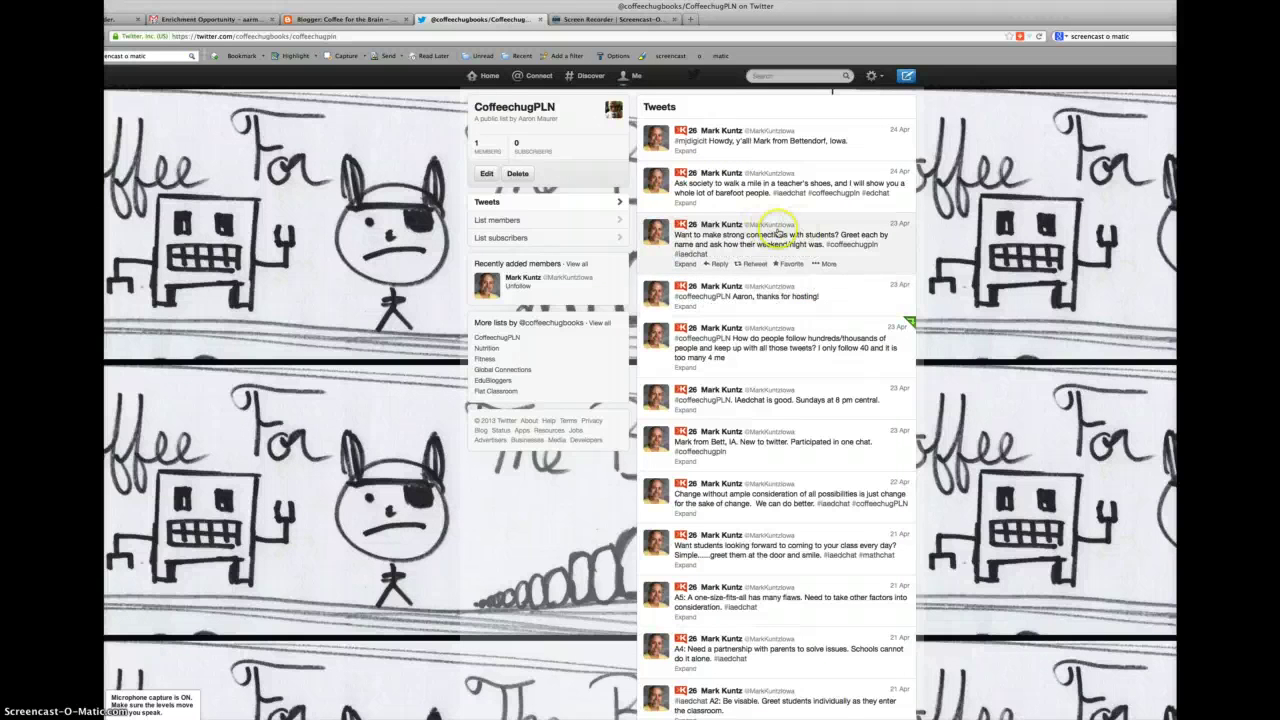
Copy the CoffeechugPLN list's URL, discard a blank new tweet, and return to your lists.
click(240, 37)
right_click(240, 37)
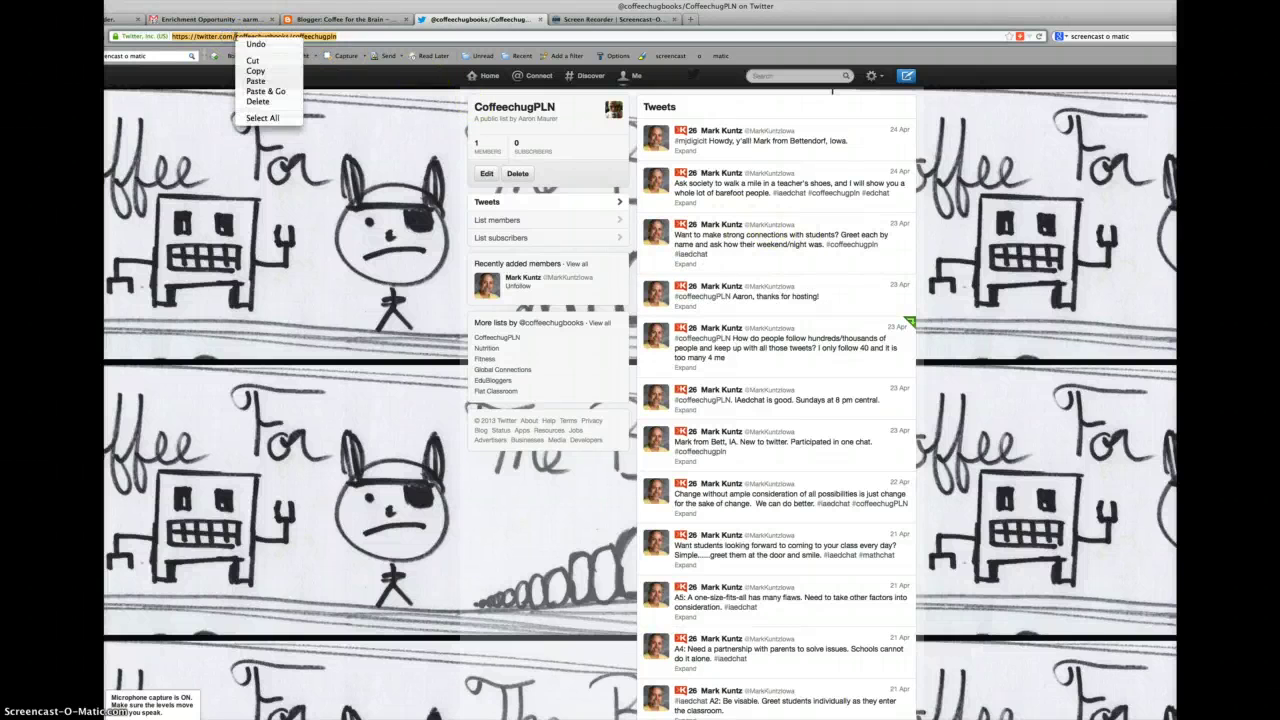
click(906, 77)
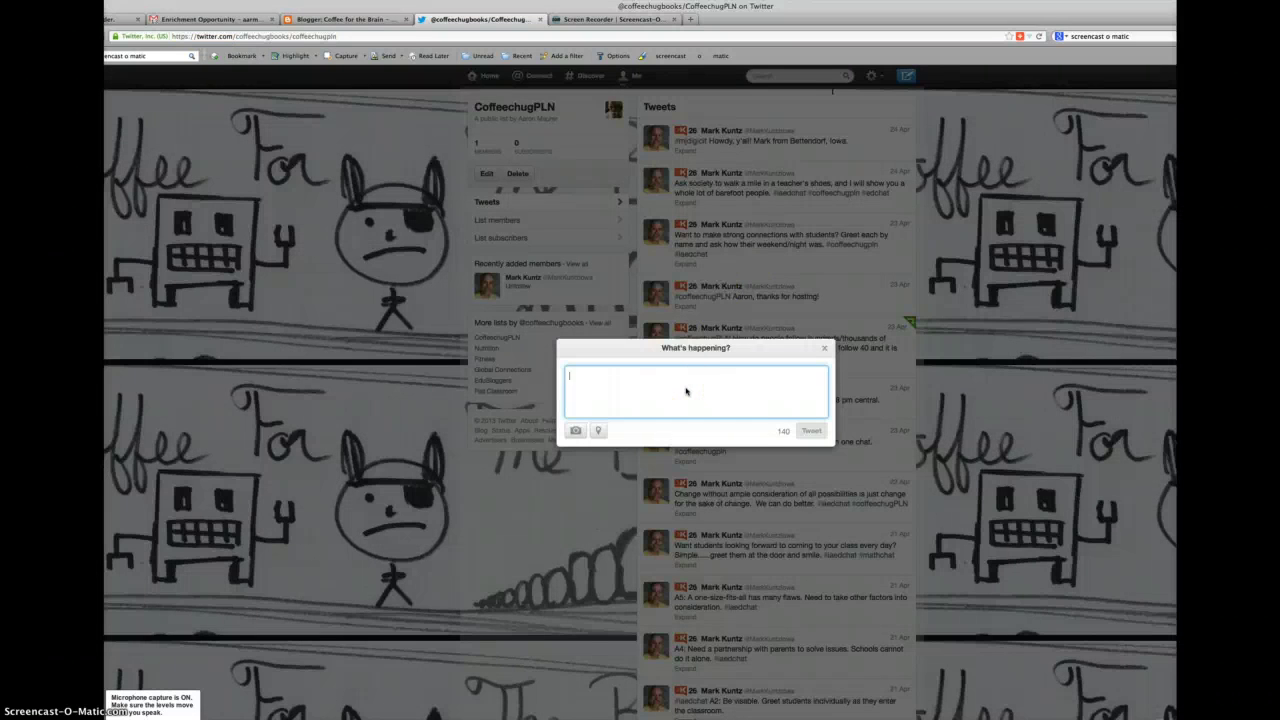
click(824, 347)
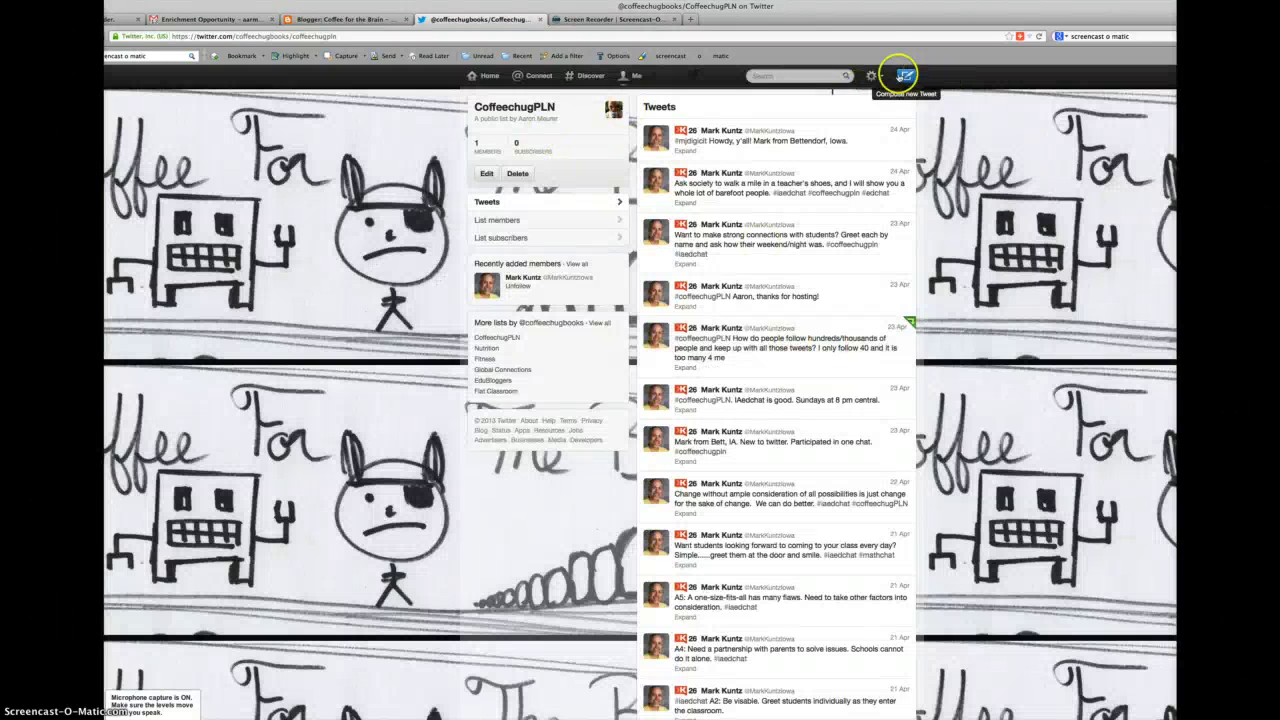
click(872, 76)
click(813, 140)
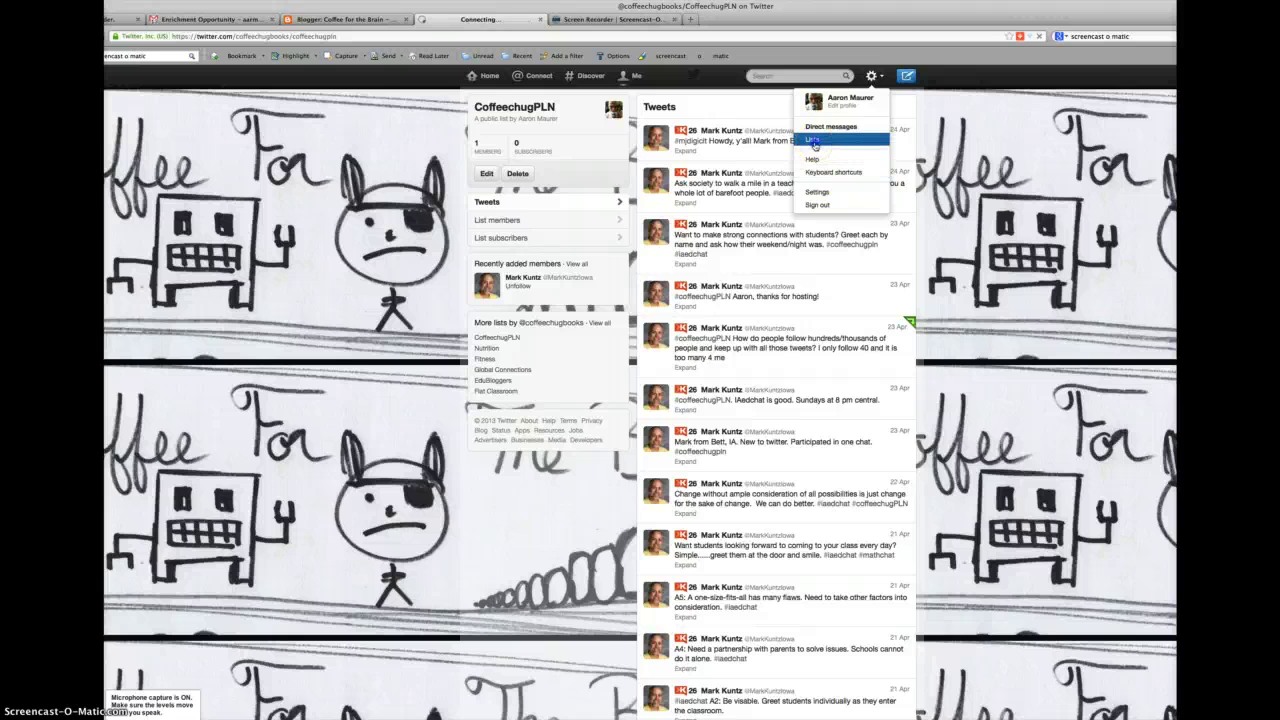